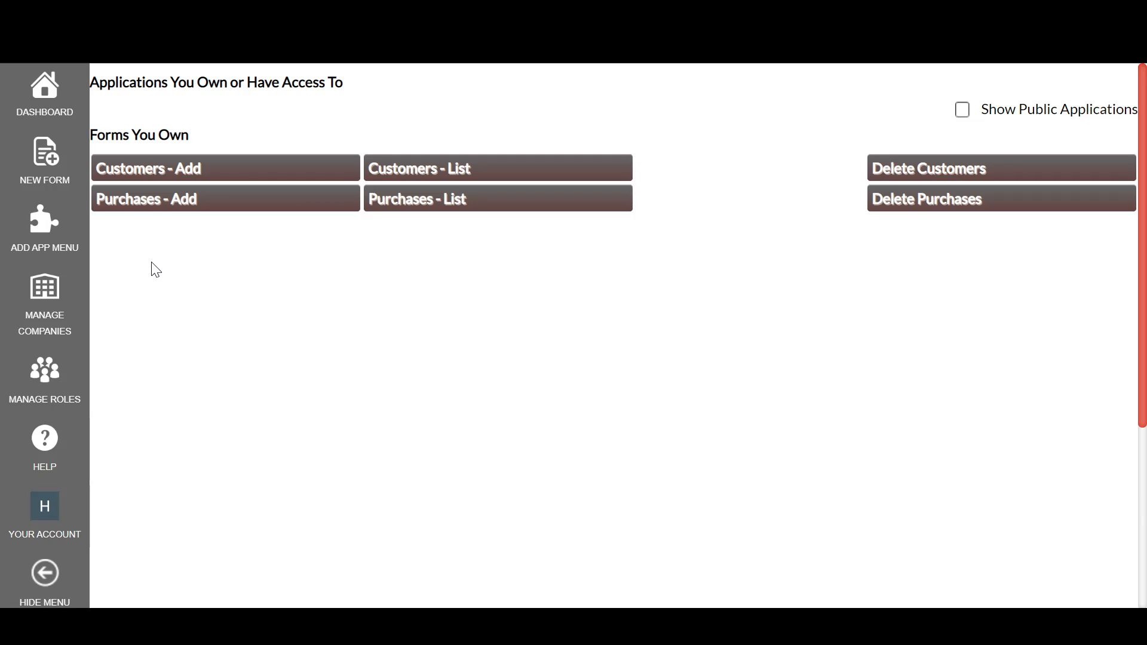
Step: Add a new application menu and name it SnappyPurchase
left_click(33, 245)
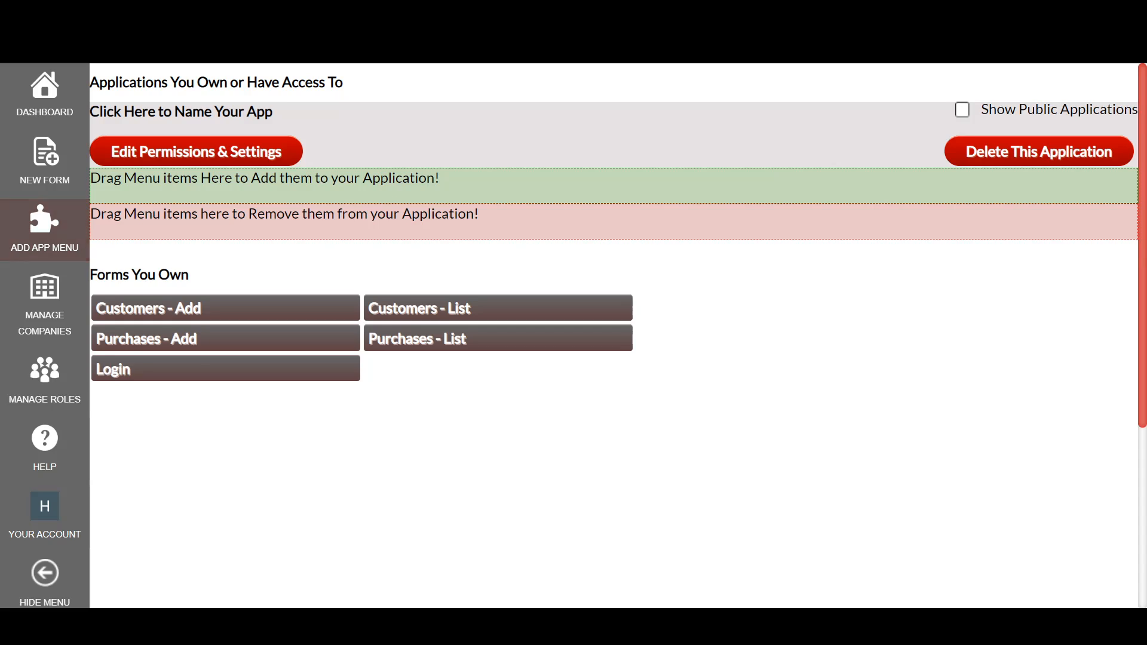
left_click(181, 112)
key("ctrl+a")
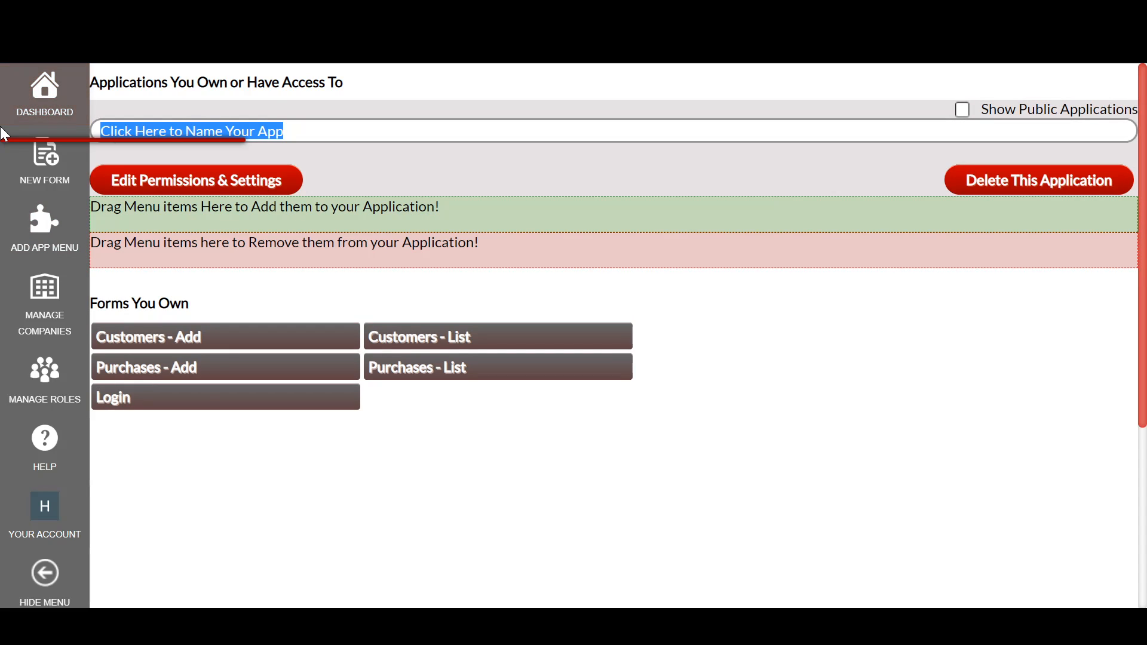
type("SnappyPurchse")
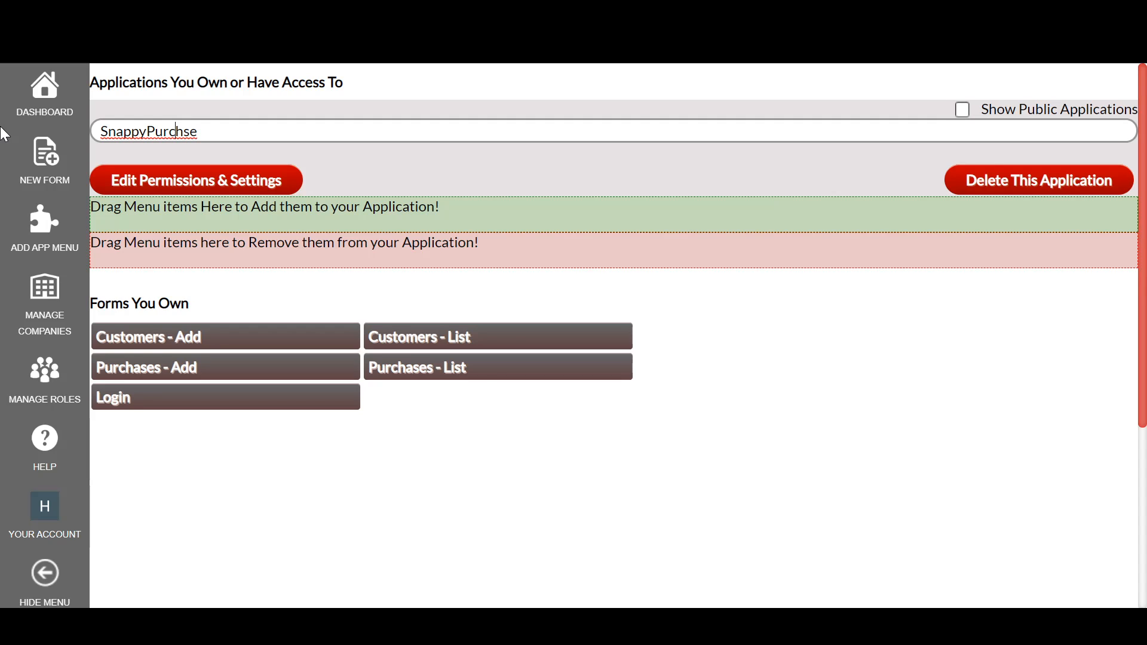
type("a")
key("Return")
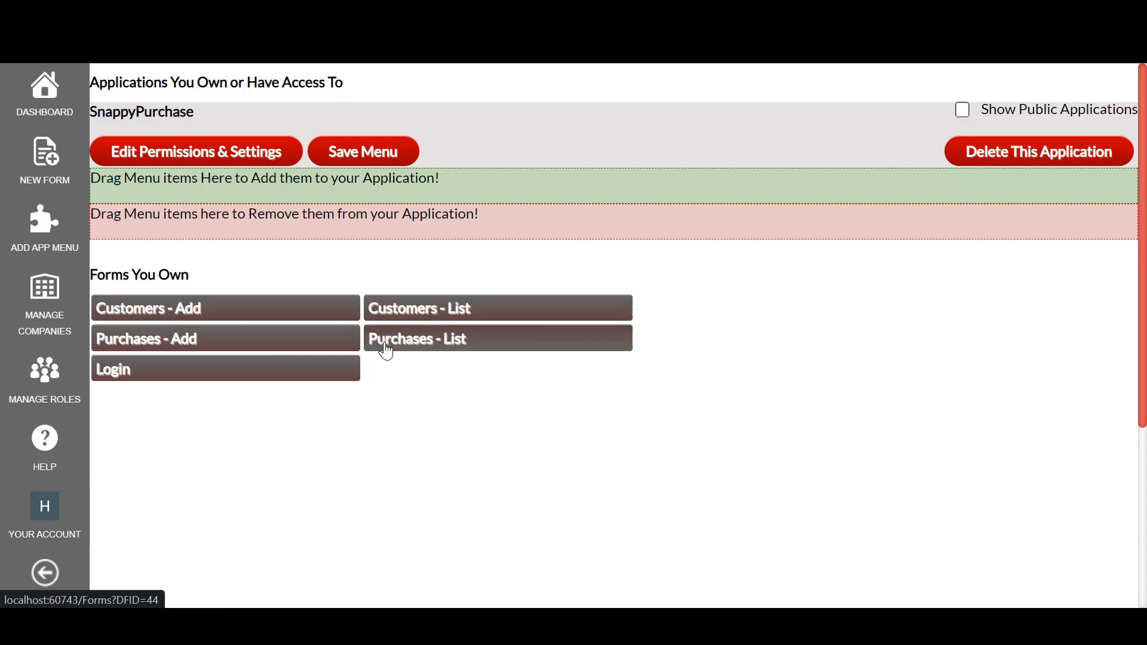
Step: Add Purchases - List, Purchases - Add, Customers - List and Customers - Add to the SnappyPurchase menu in that order and save it
left_click_drag(386, 351, 420, 190)
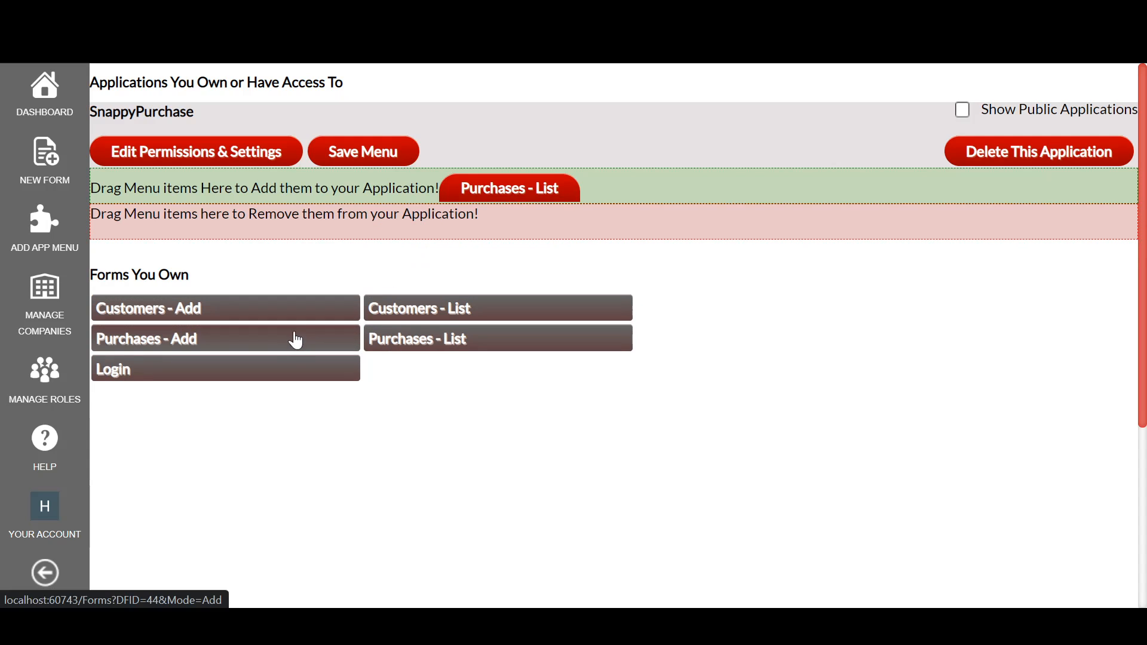
left_click_drag(291, 346, 597, 197)
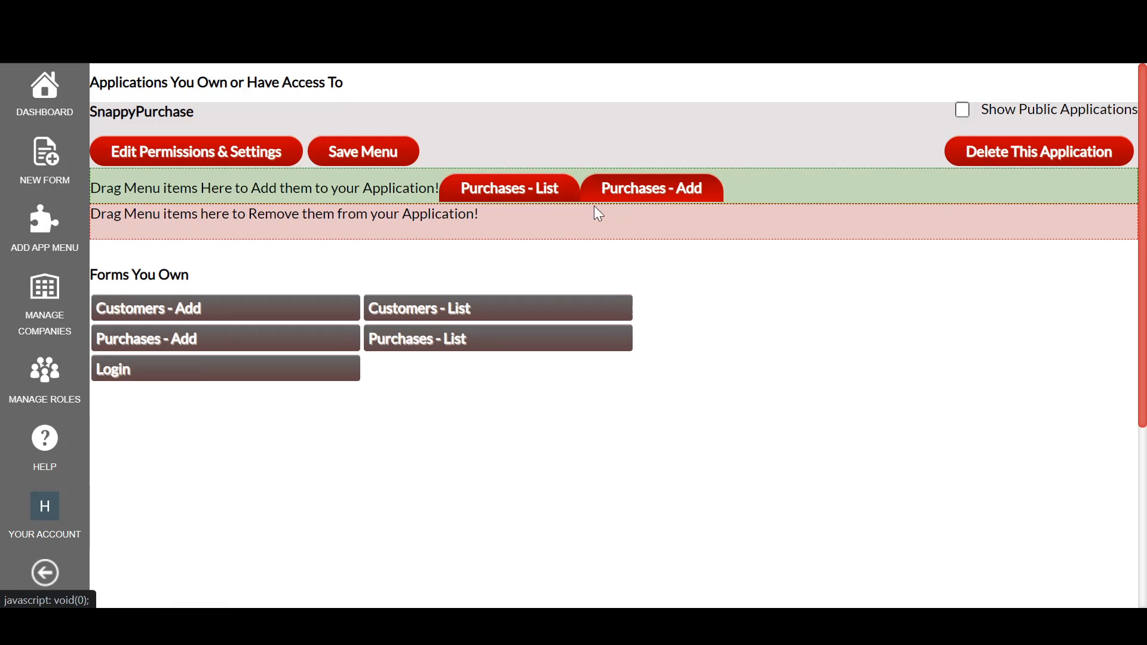
left_click_drag(471, 317, 839, 195)
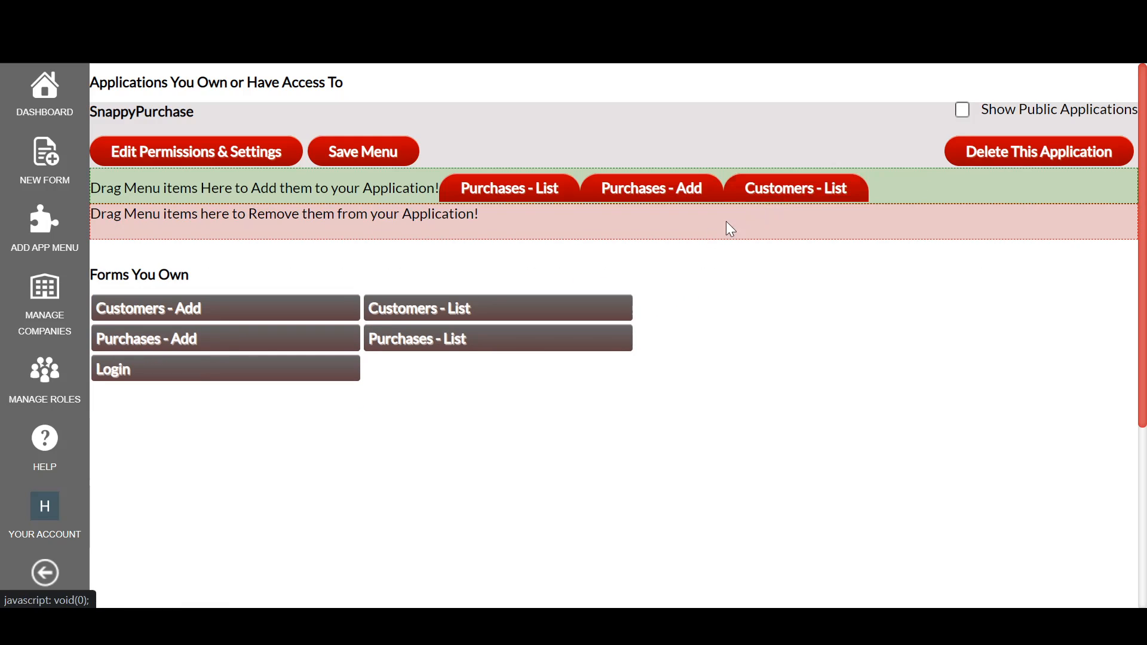
left_click_drag(318, 314, 929, 223)
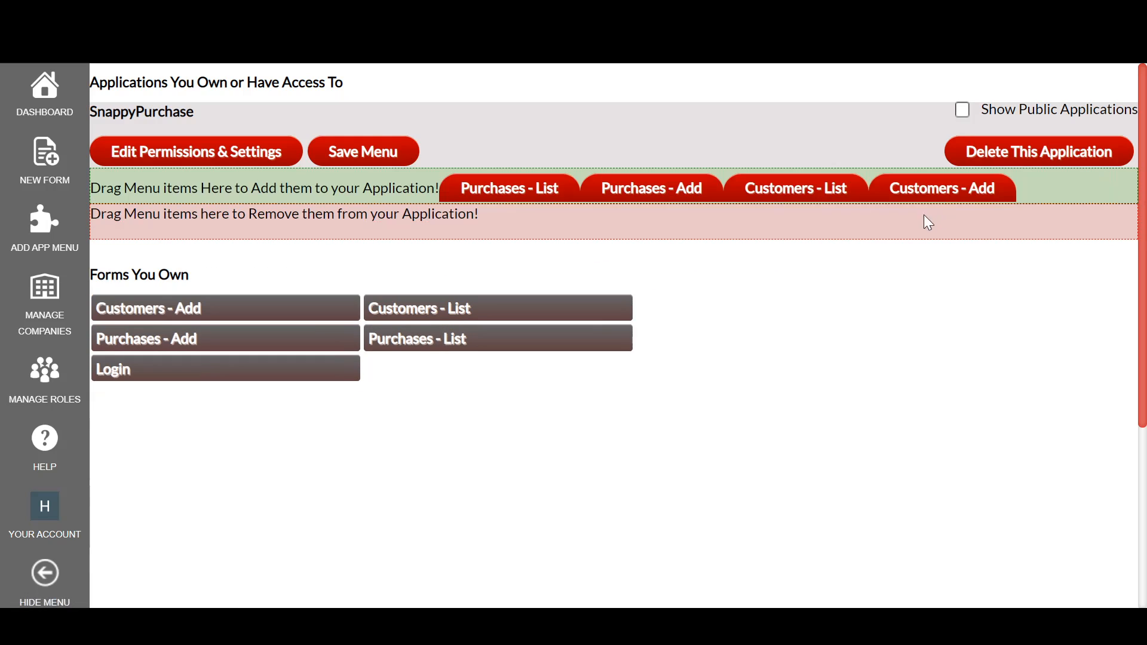
left_click(355, 166)
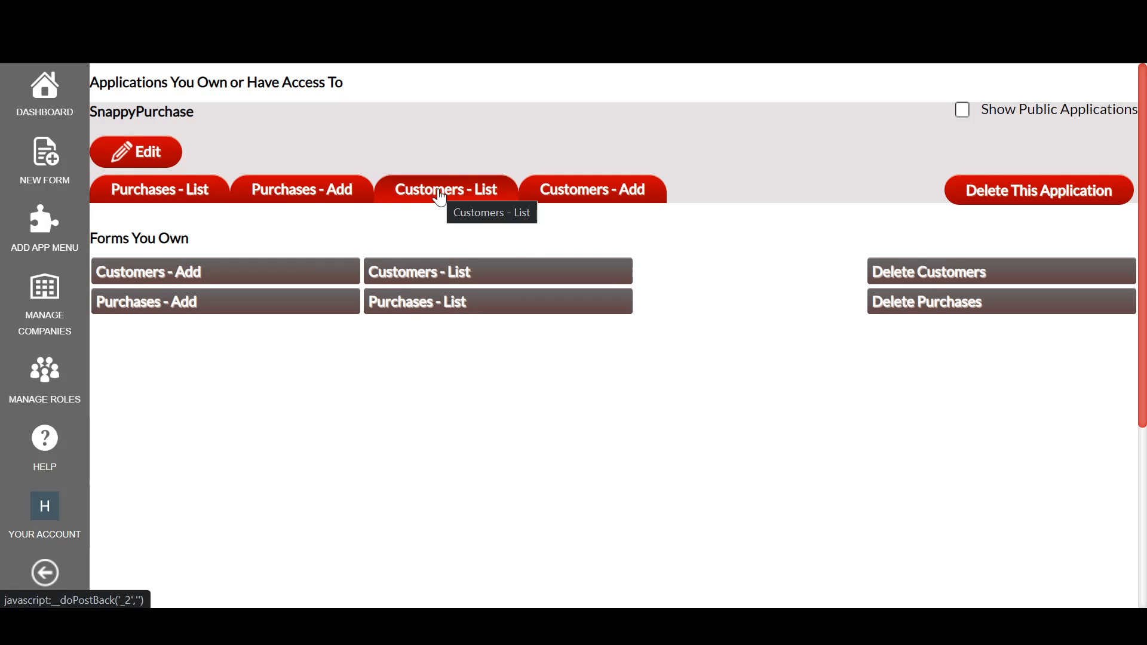
Step: Open the purchases and customers list and add pages from the SnappyPurchase menu to check its navigation
left_click(186, 193)
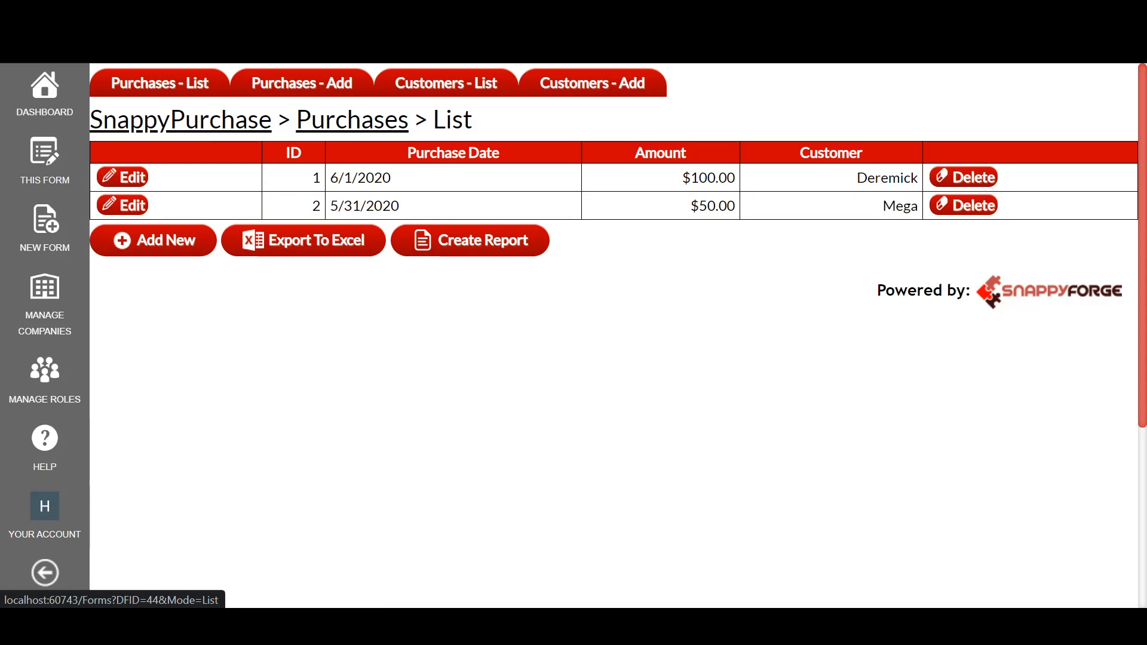
left_click(310, 88)
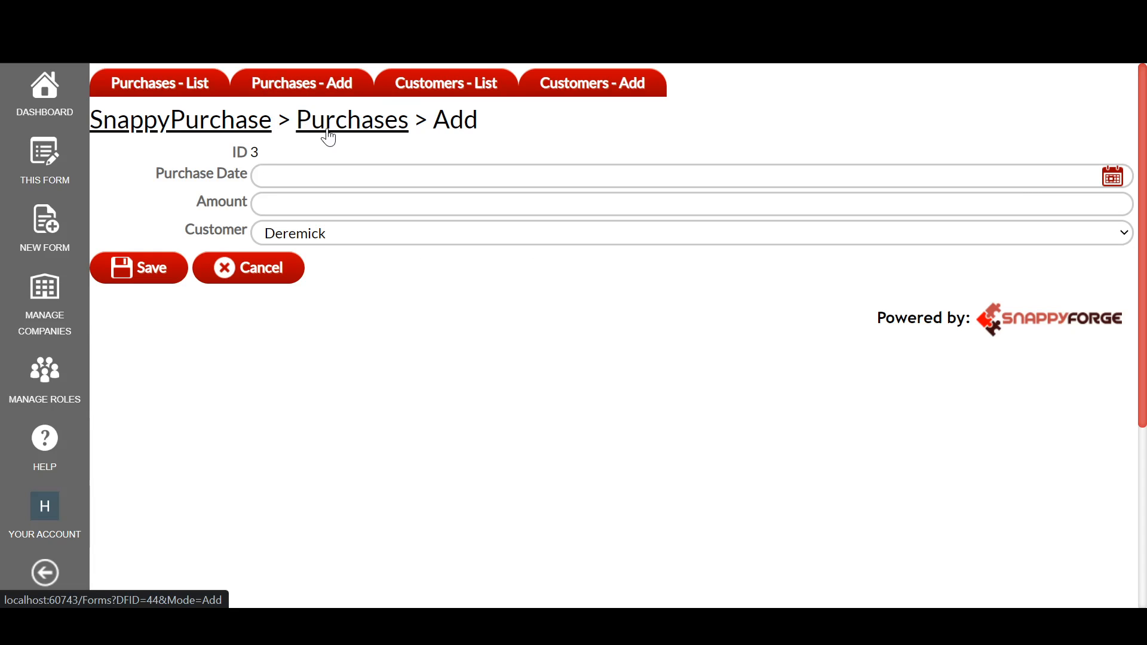
left_click(469, 91)
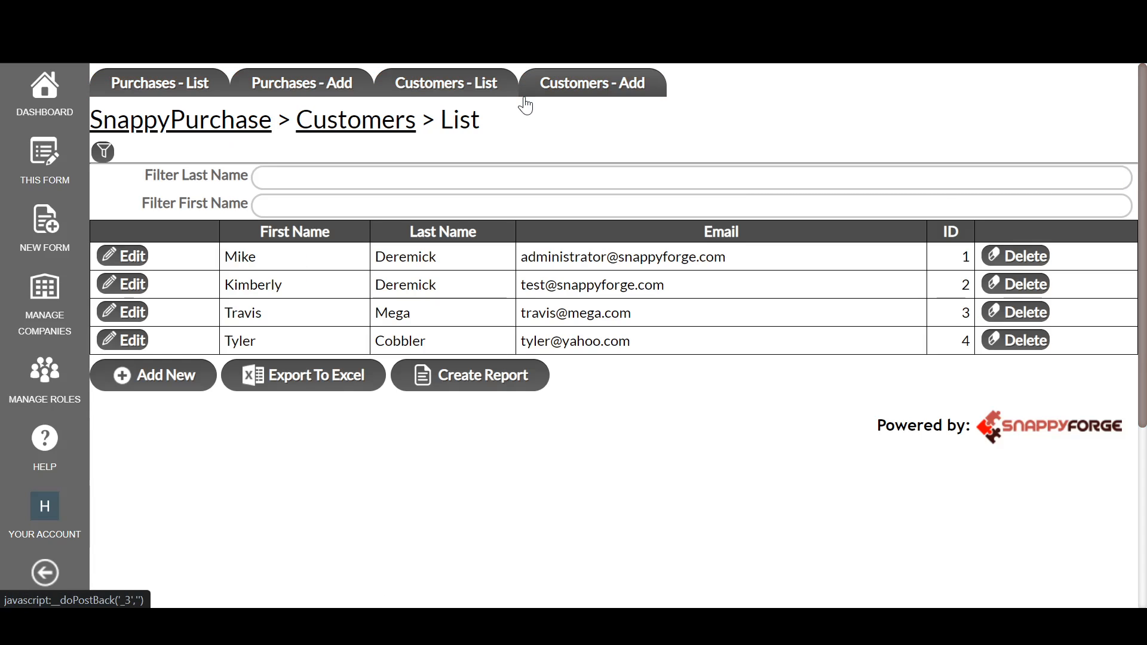
left_click(570, 99)
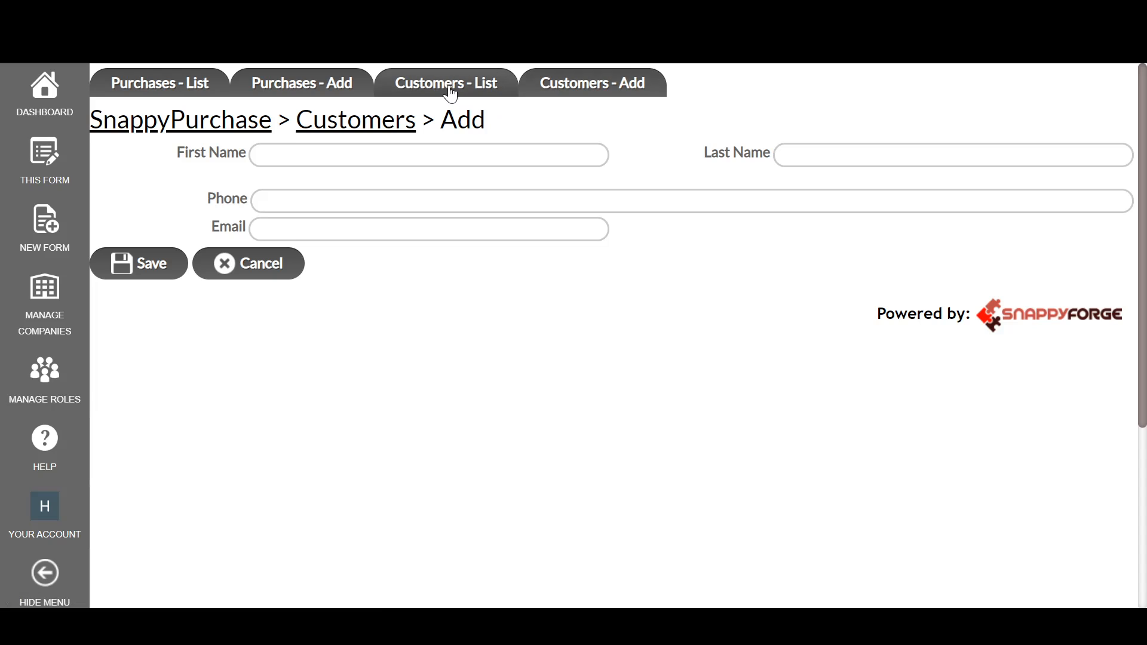
left_click(317, 86)
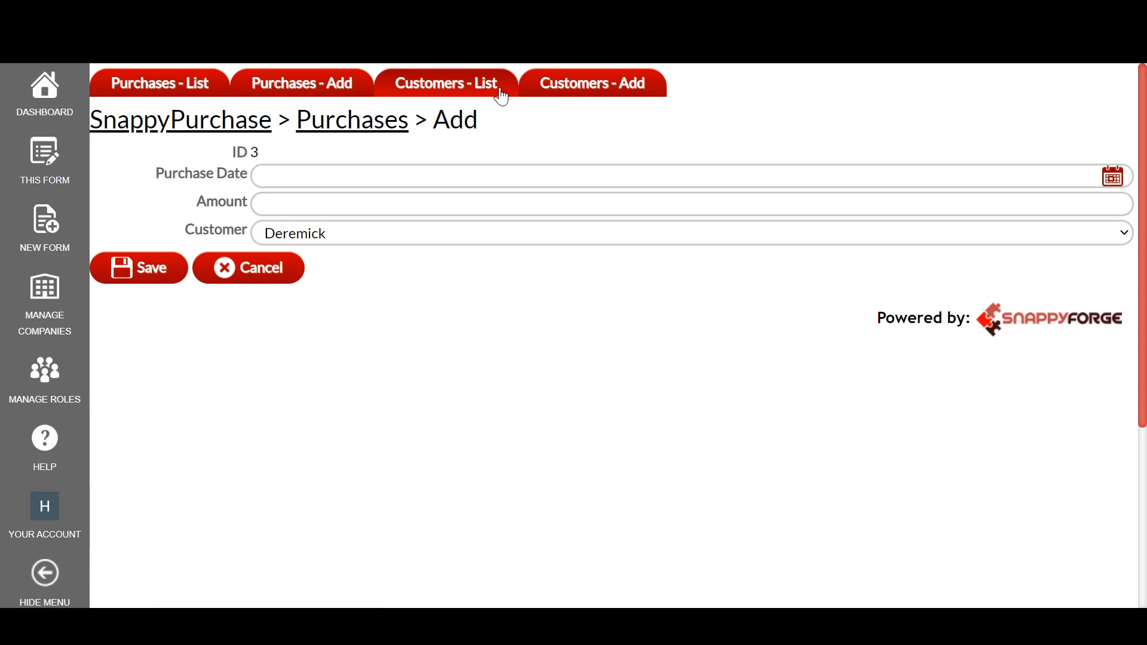
left_click(572, 96)
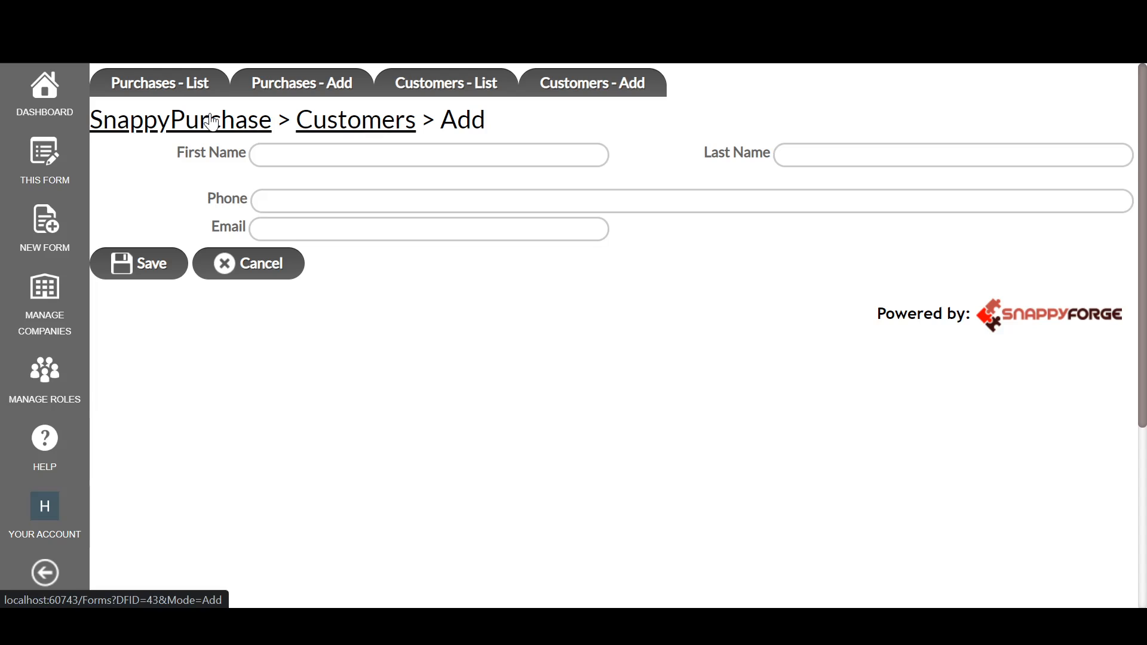
Step: Open SnappyPurchase's permissions and settings from the dashboard and review the company header, allowed roles and menu item options
left_click(52, 107)
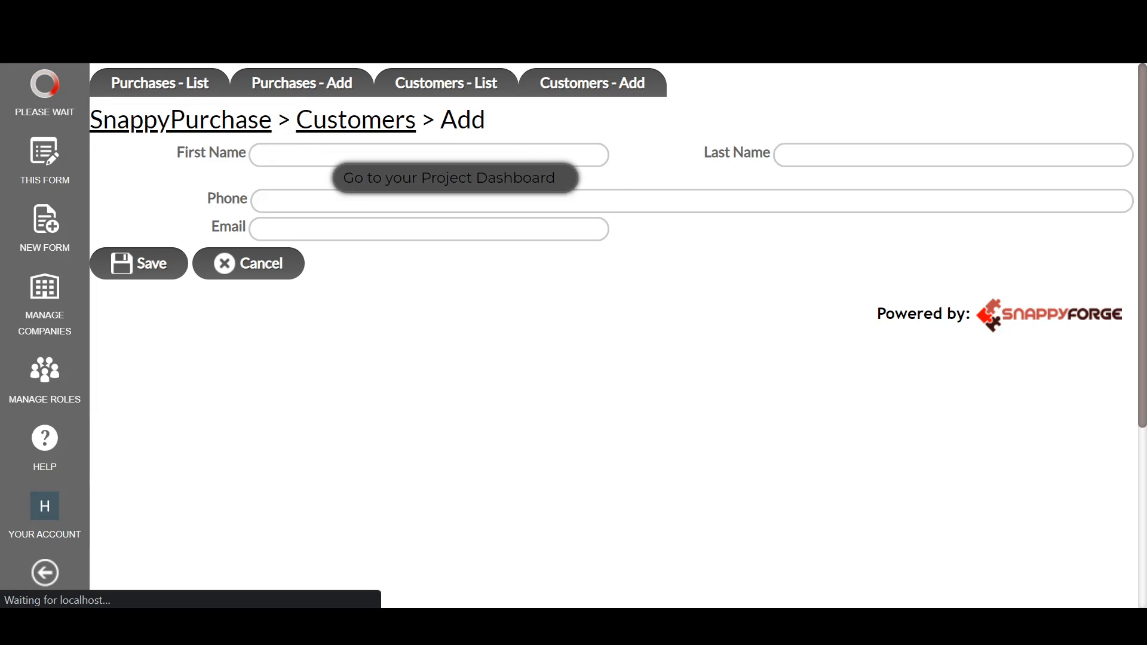
left_click(159, 151)
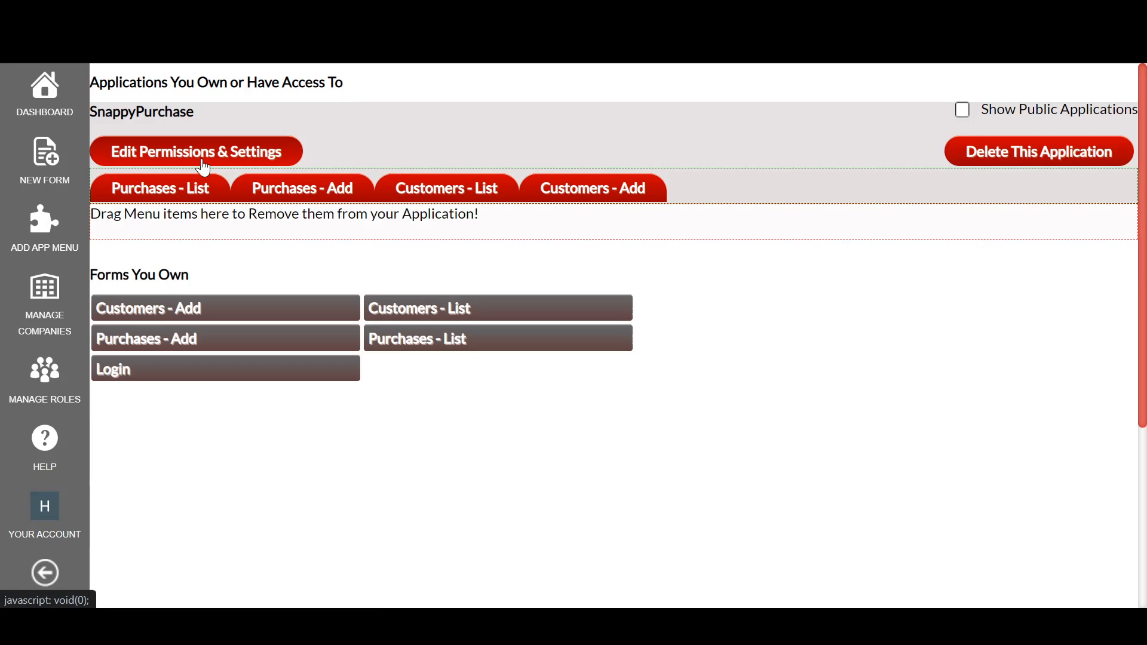
left_click(250, 159)
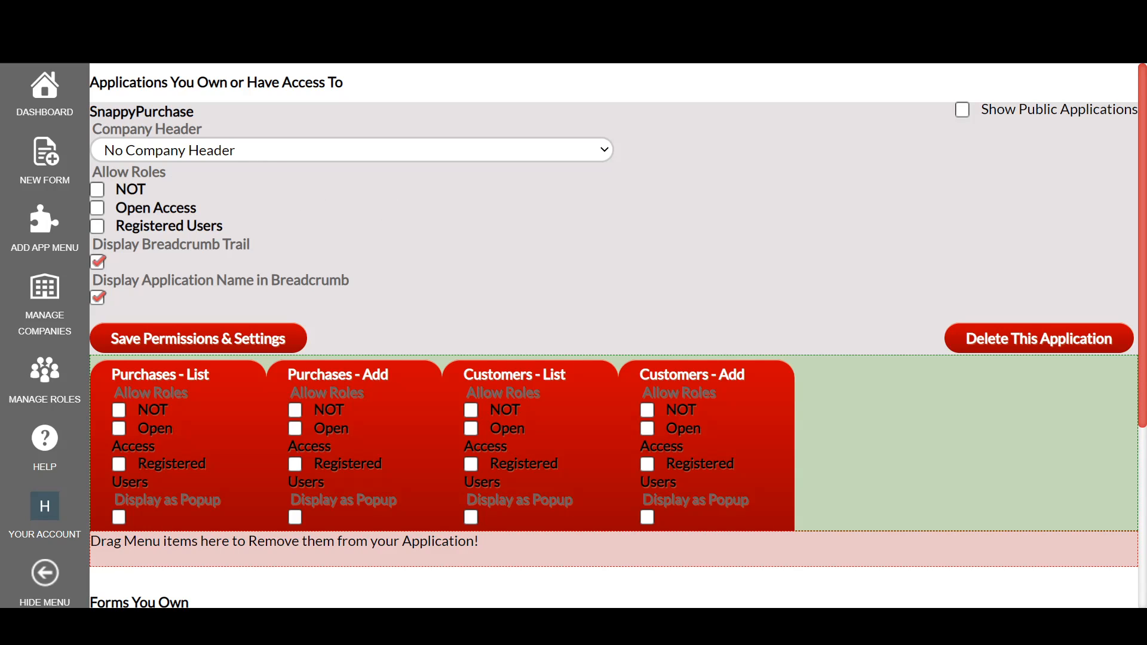
left_click(252, 156)
left_click(252, 156)
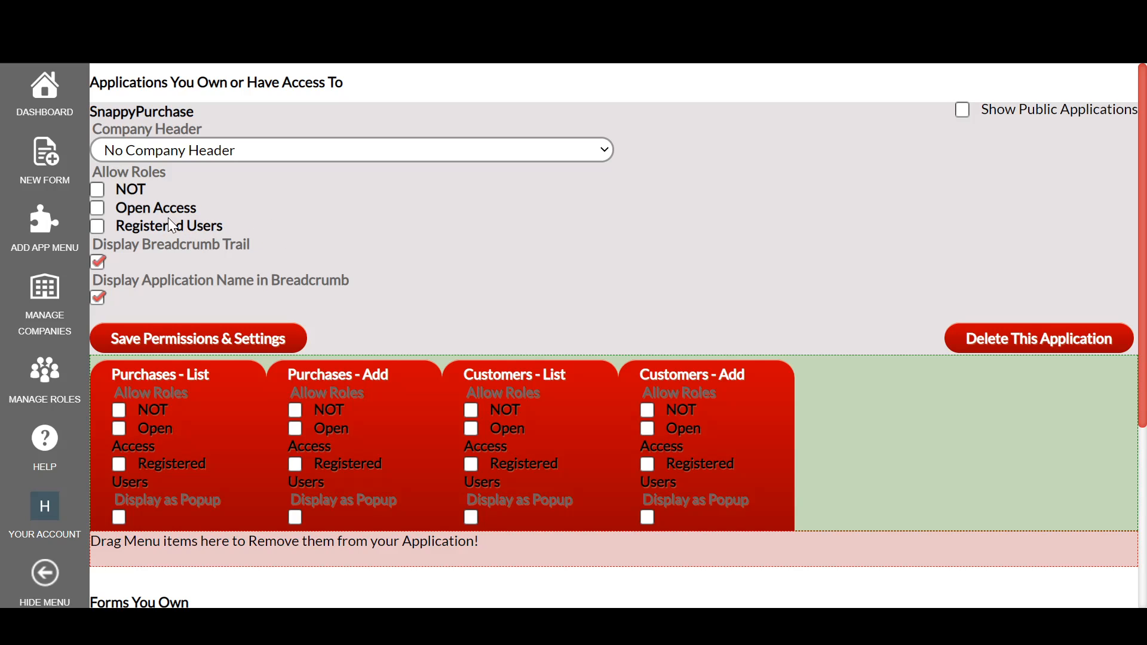
scroll(351, 234, "down", 3)
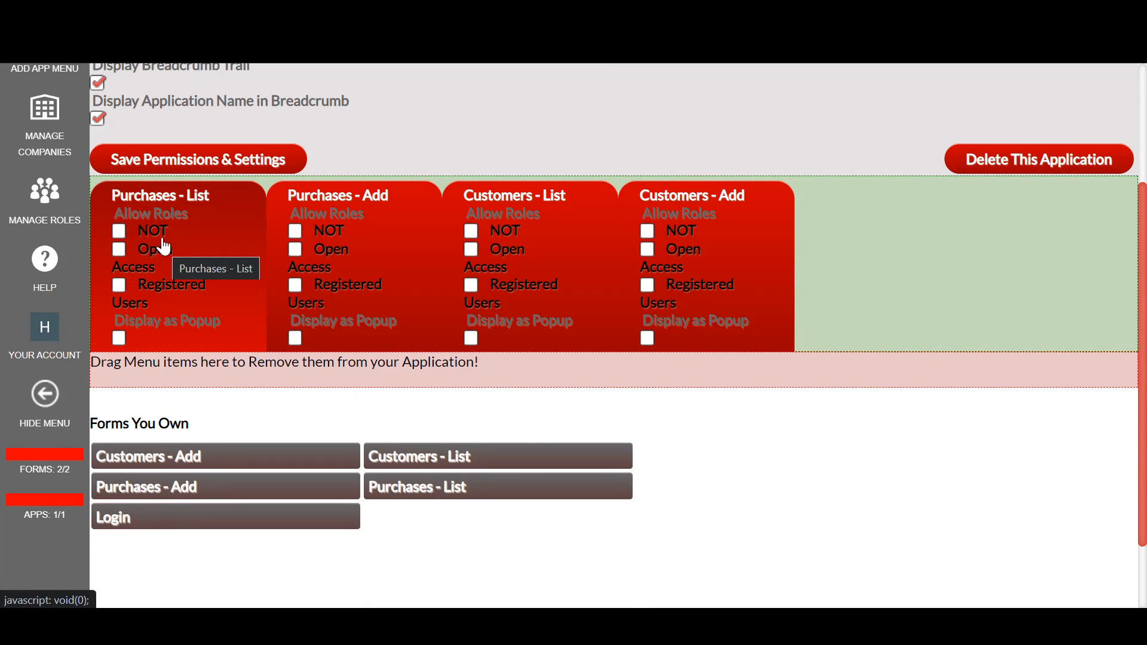
scroll(161, 242, "up", 3)
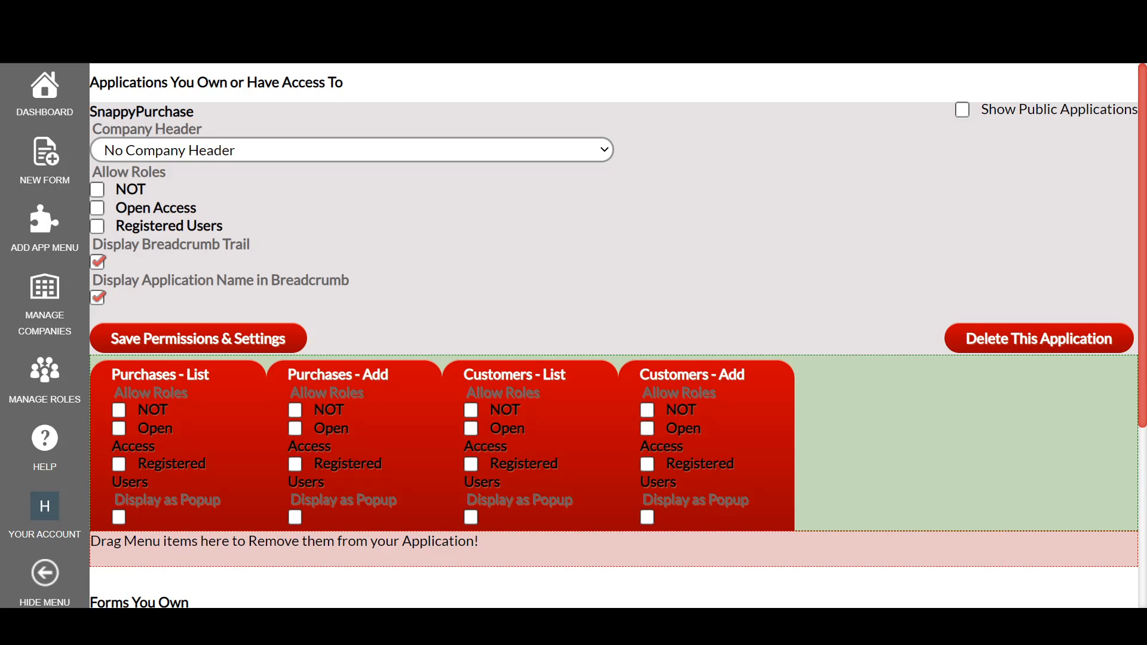
Step: Enable Display as Popup for the Customers - Add and Customers - List menu items and save the permissions and settings
scroll(205, 295, "down", 3)
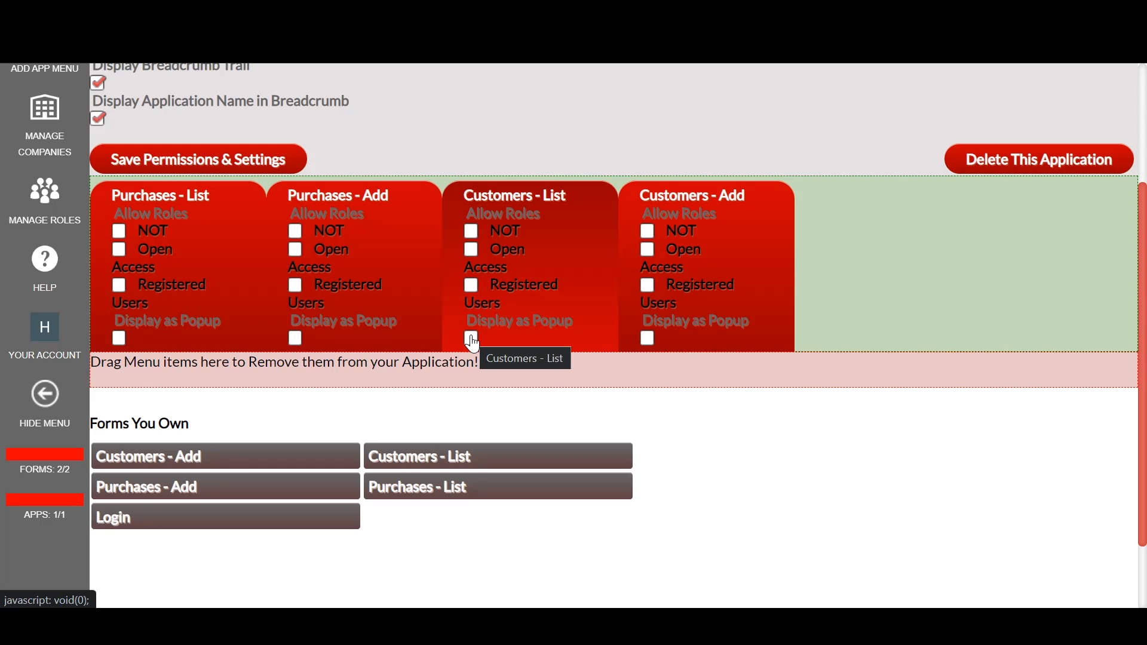
left_click(648, 338)
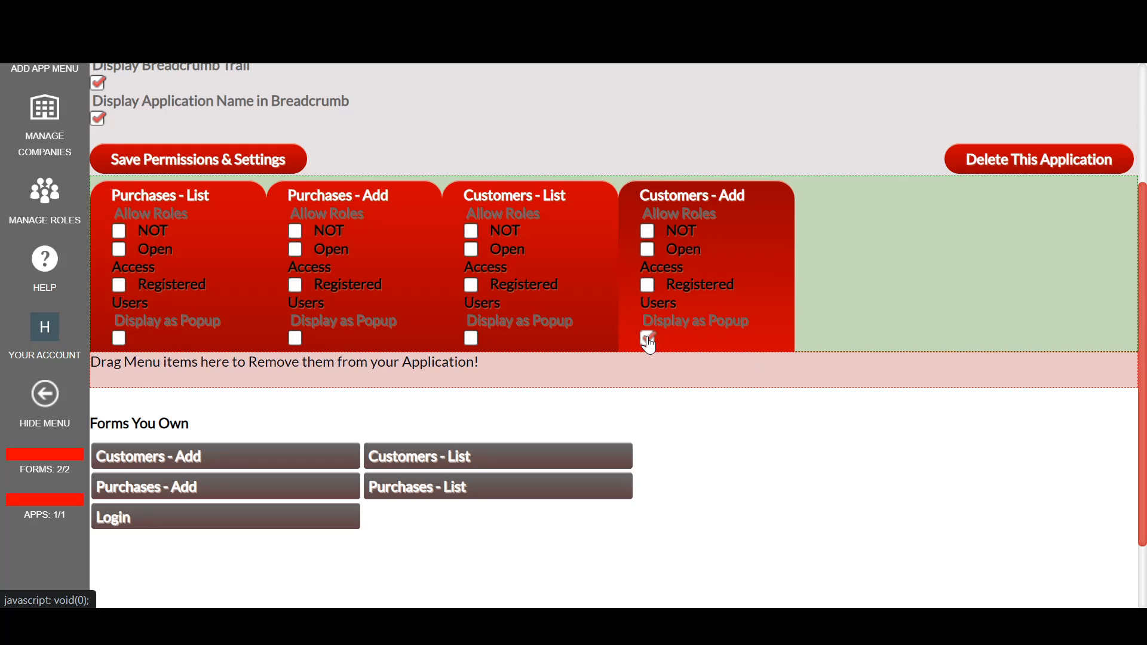
left_click(472, 338)
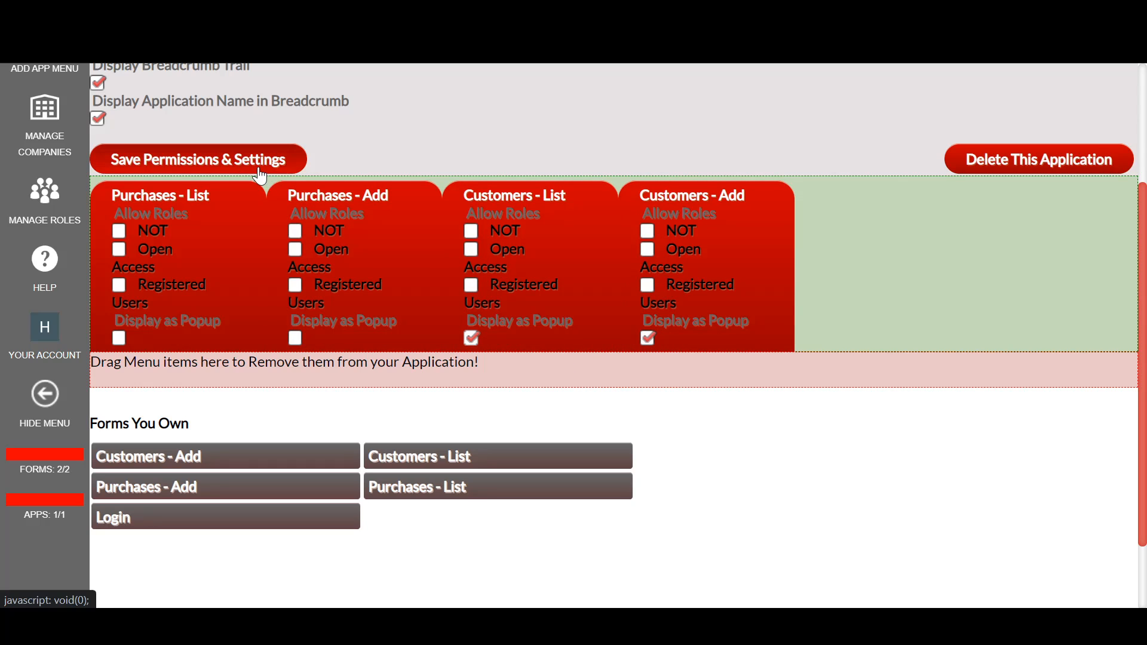
scroll(413, 197, "down", 5)
scroll(256, 266, "up", 5)
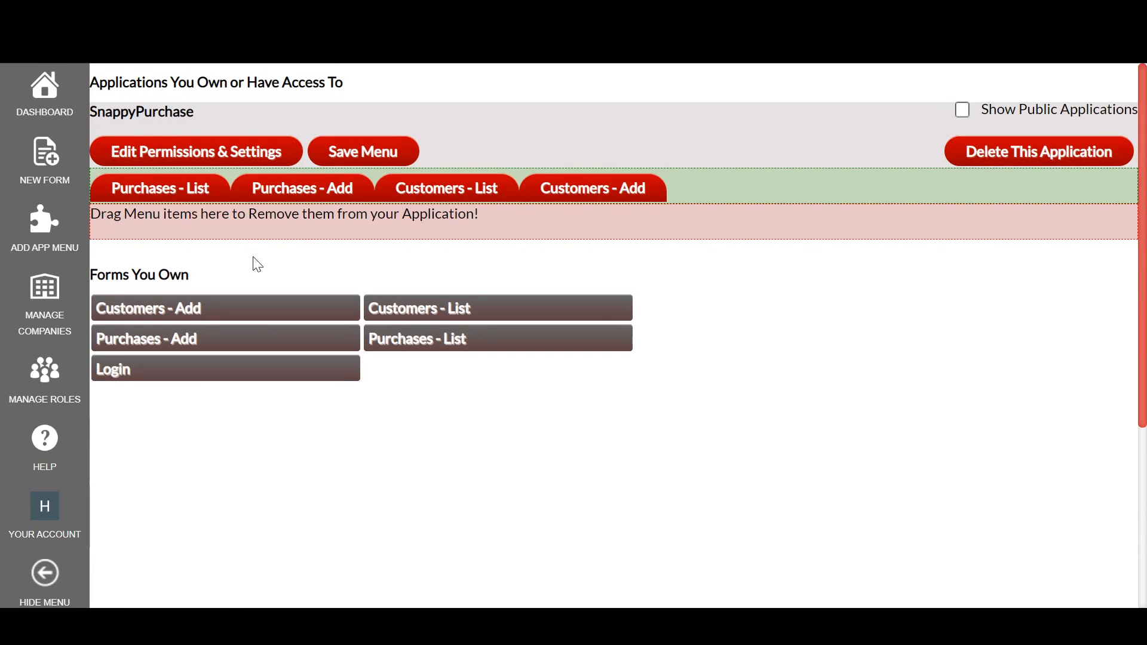
Step: Open the name of the Purchases - List menu item for editing, close it and save the menu
left_click(201, 190)
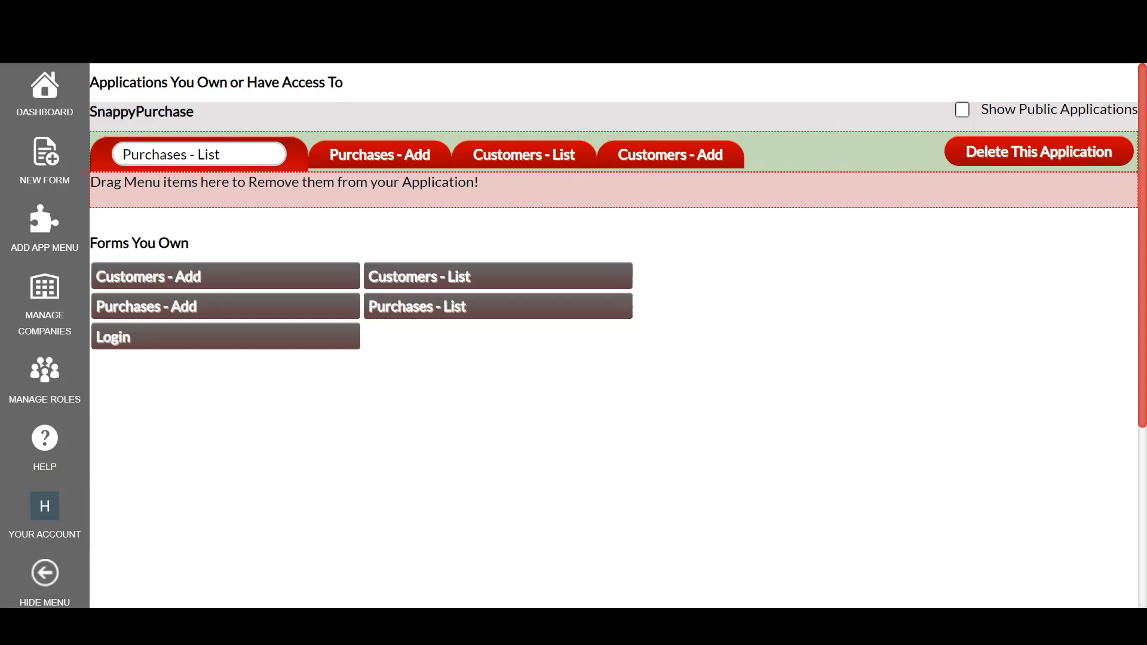
left_click(239, 154)
left_click(348, 153)
left_click(352, 157)
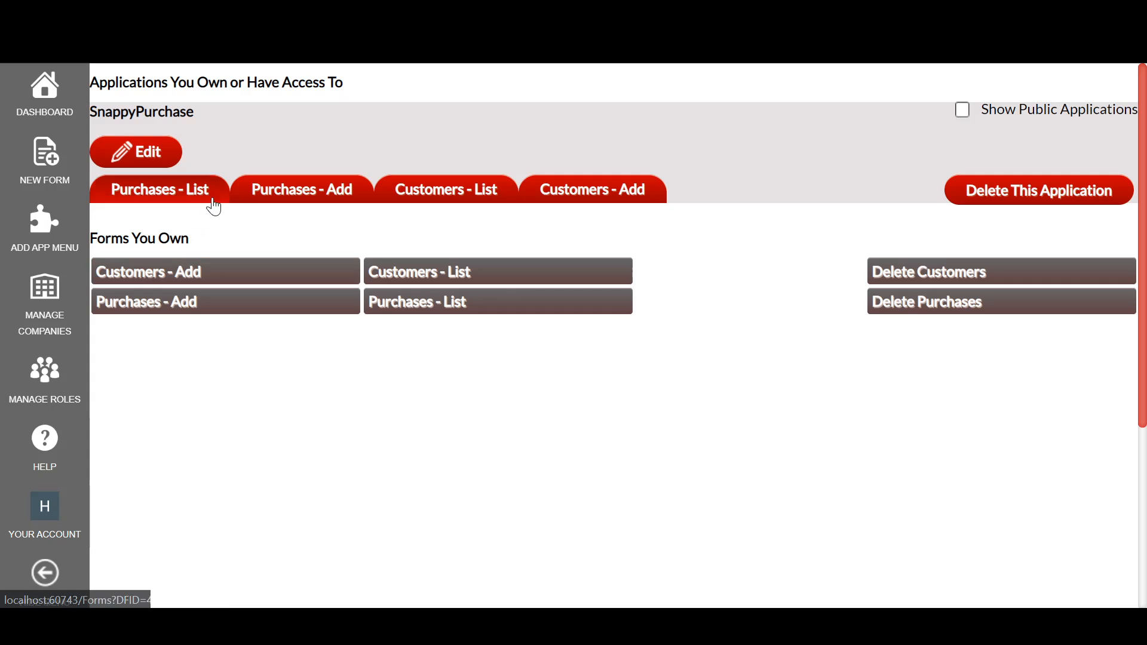
Step: Open Customers - List as a popup from the SnappyPurchase menu, read its message and close it
left_click(440, 200)
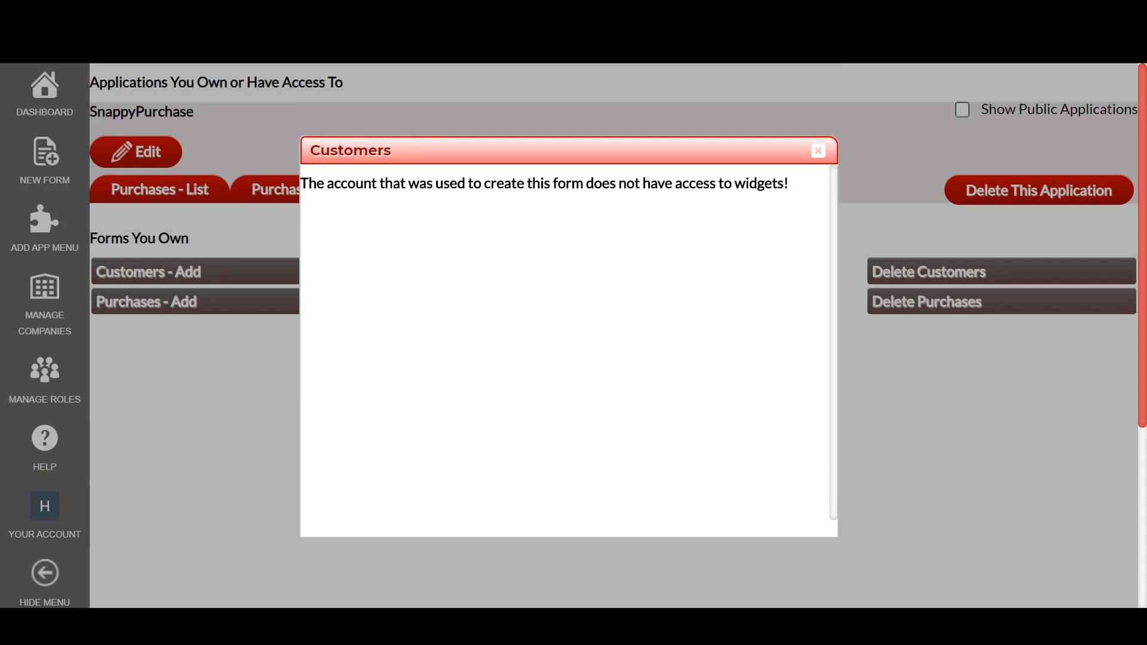
left_click_drag(302, 185, 805, 197)
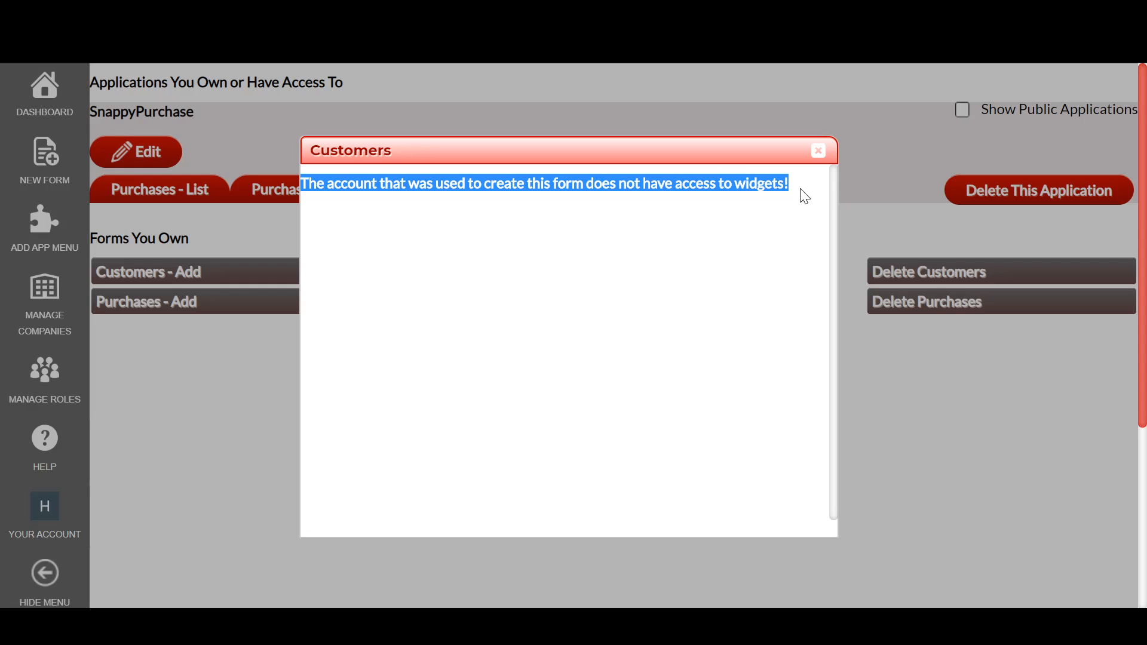
left_click(800, 189)
left_click_drag(789, 183, 325, 184)
left_click(324, 184)
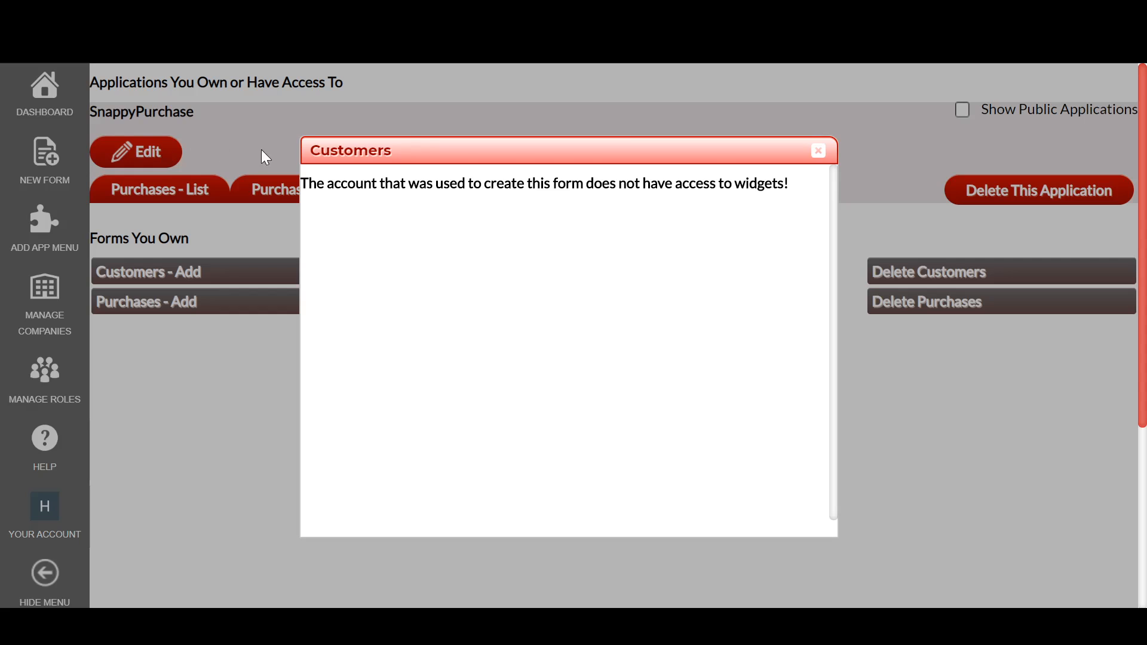
left_click(816, 153)
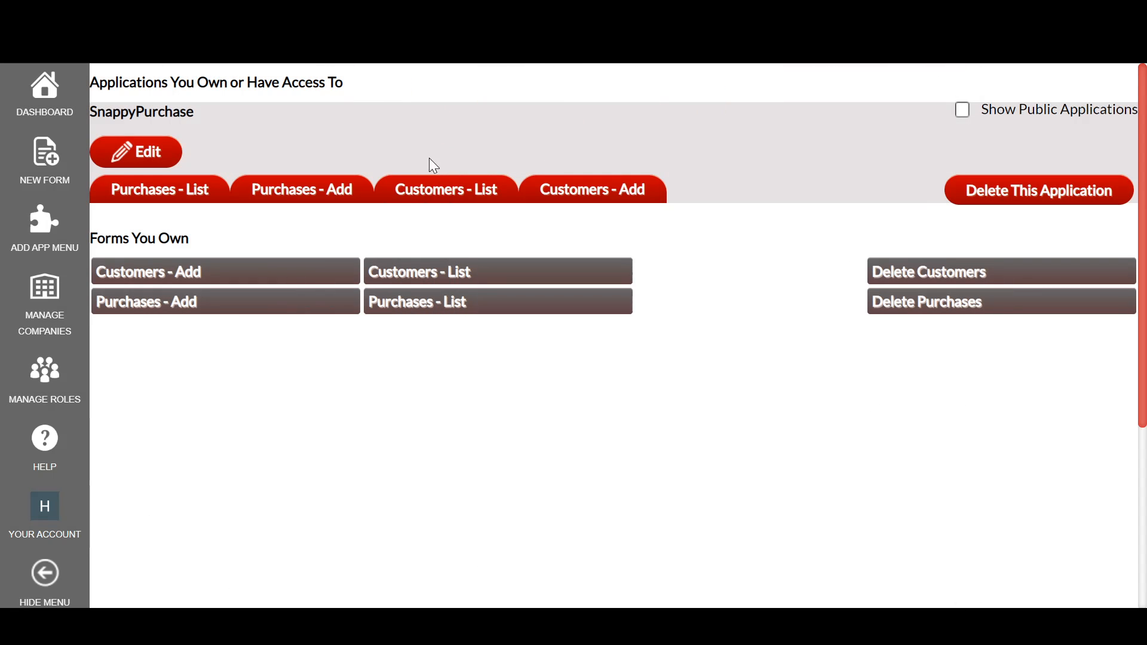
Step: Disable Display as Popup for SnappyPurchase's Customers - List and Customers - Add menu items, then save the permissions and settings and the menu
left_click(157, 151)
left_click(248, 154)
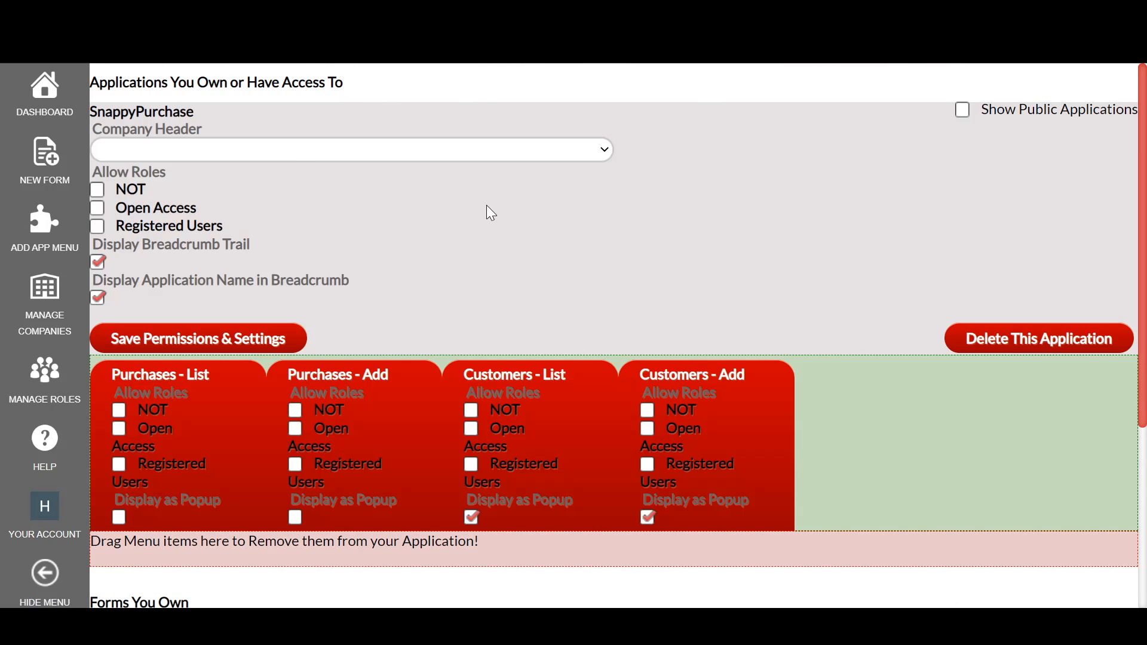
left_click(471, 519)
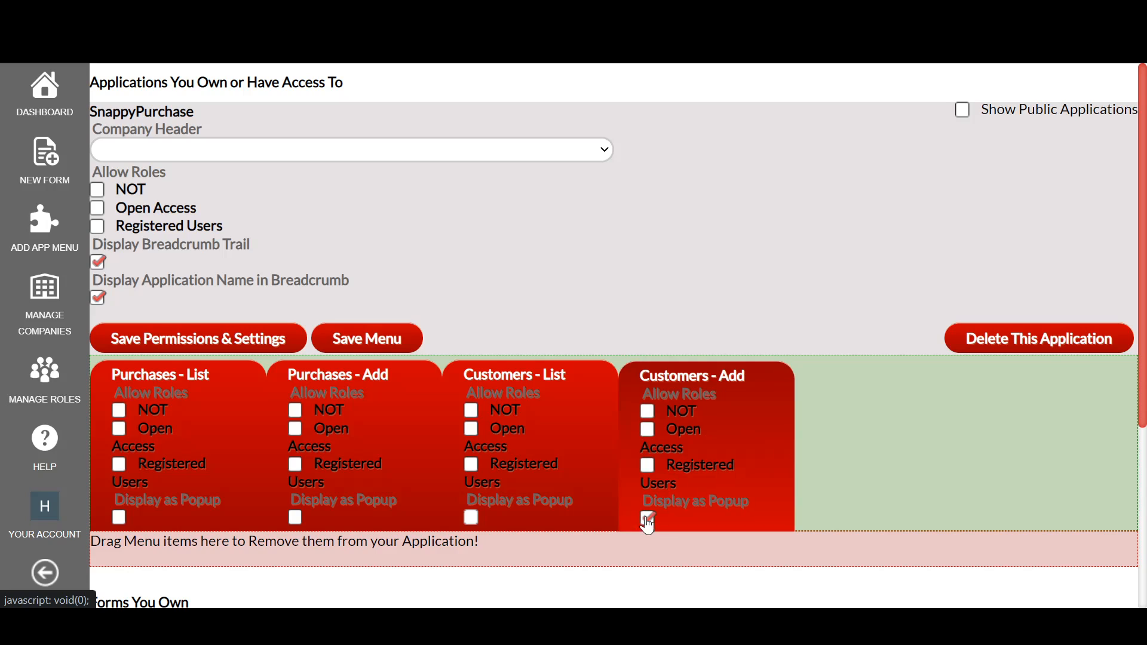
left_click(652, 518)
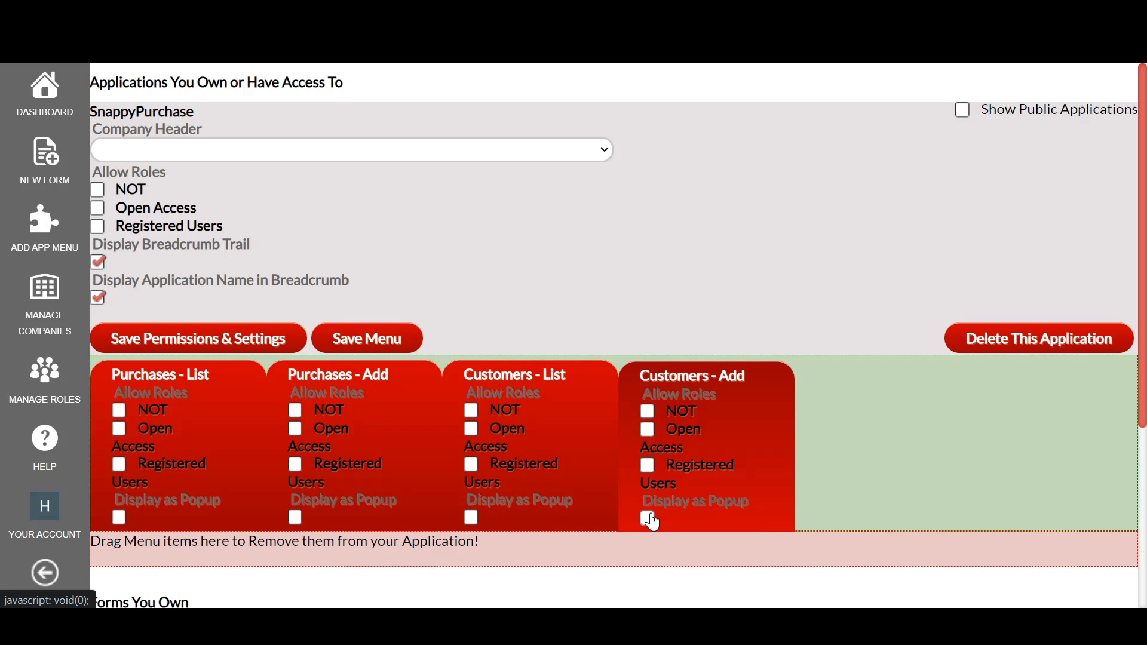
left_click(354, 353)
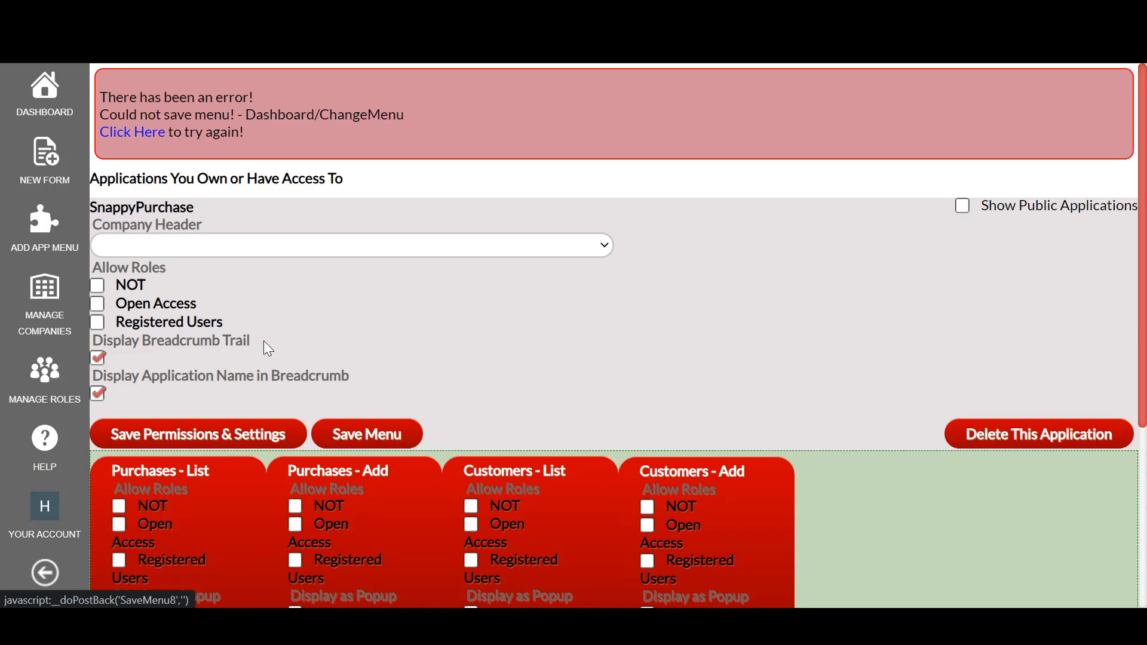
left_click(287, 434)
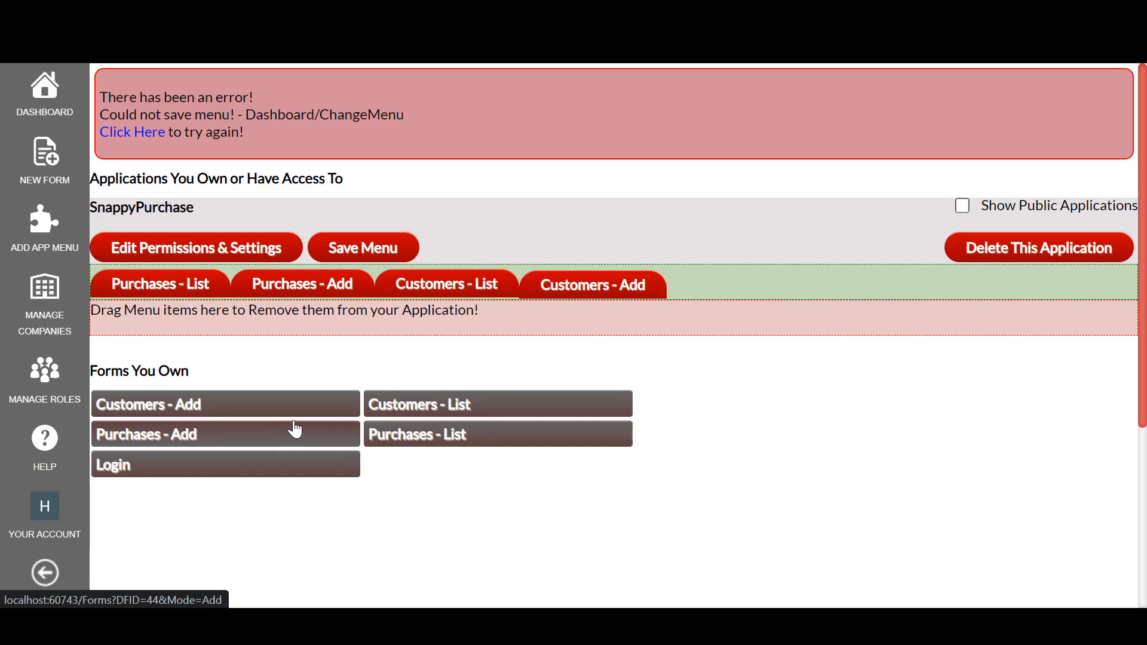
left_click(396, 249)
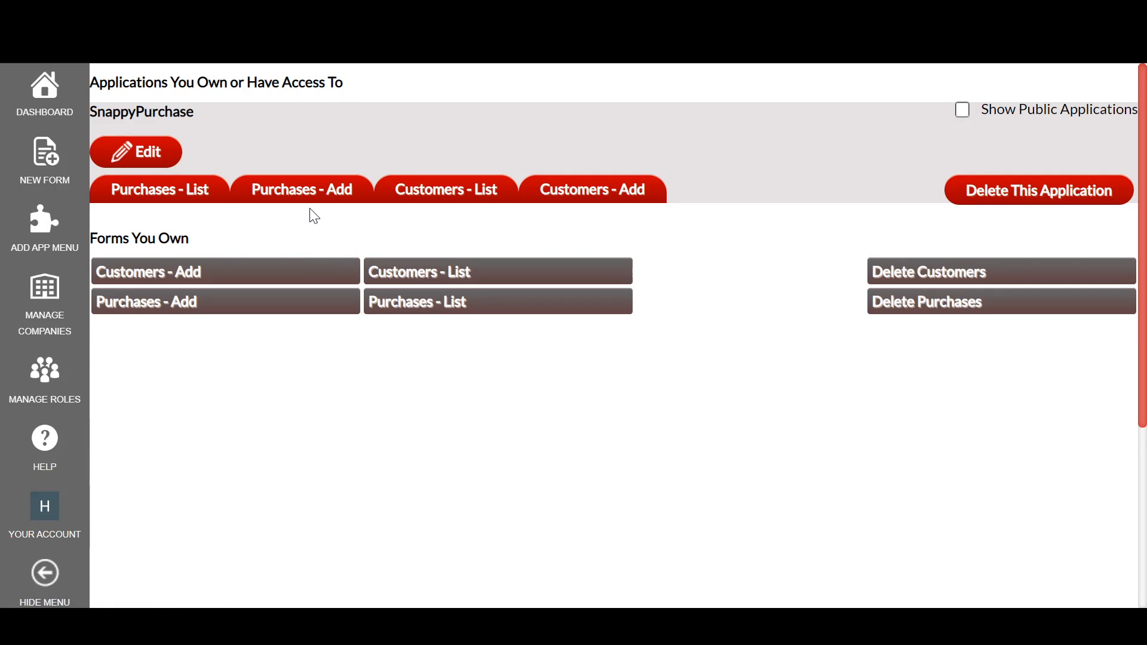
Step: Check the SnappyPurchase menu by opening Customers - List, Customers - Add, Purchases - Add and Purchases - List in turn
left_click(456, 196)
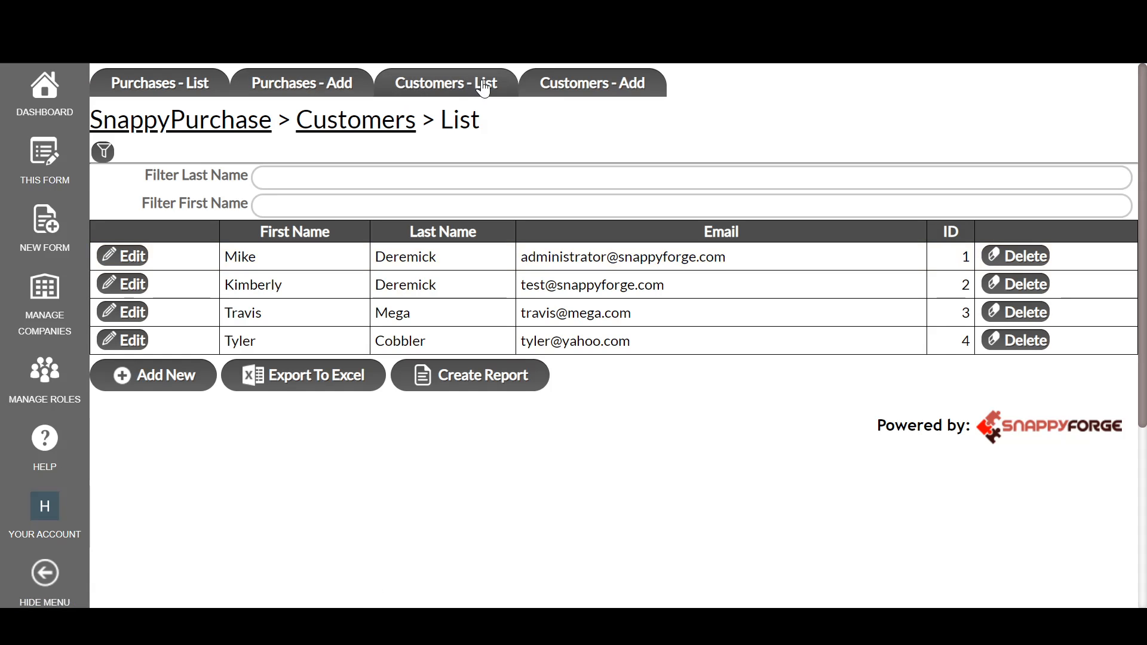
left_click(557, 93)
left_click(304, 95)
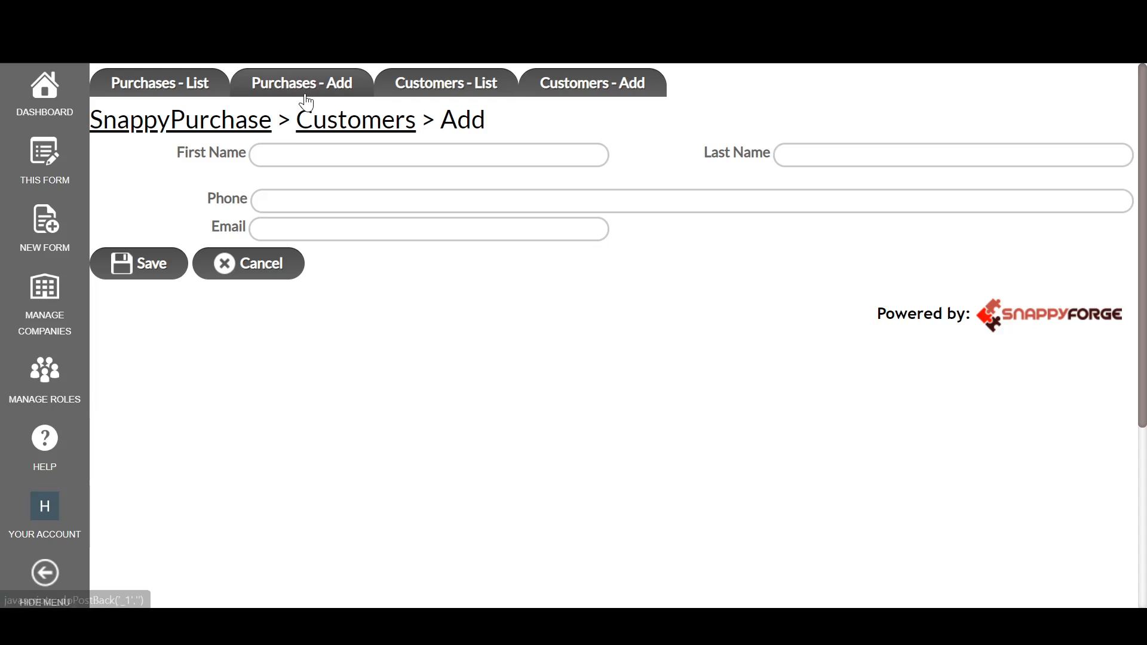
left_click(184, 90)
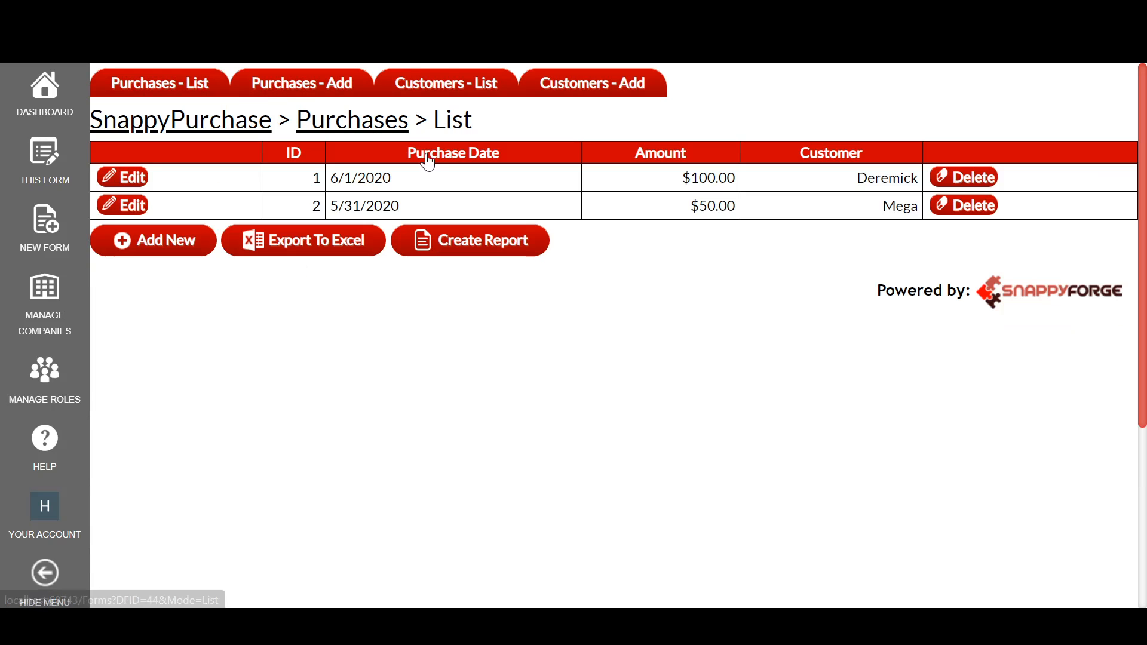
Step: From the dashboard, rename SnappyPurchase's Purchases - List menu item to Purchase Orders, add Login after Customers - Add and save the menu
left_click(48, 111)
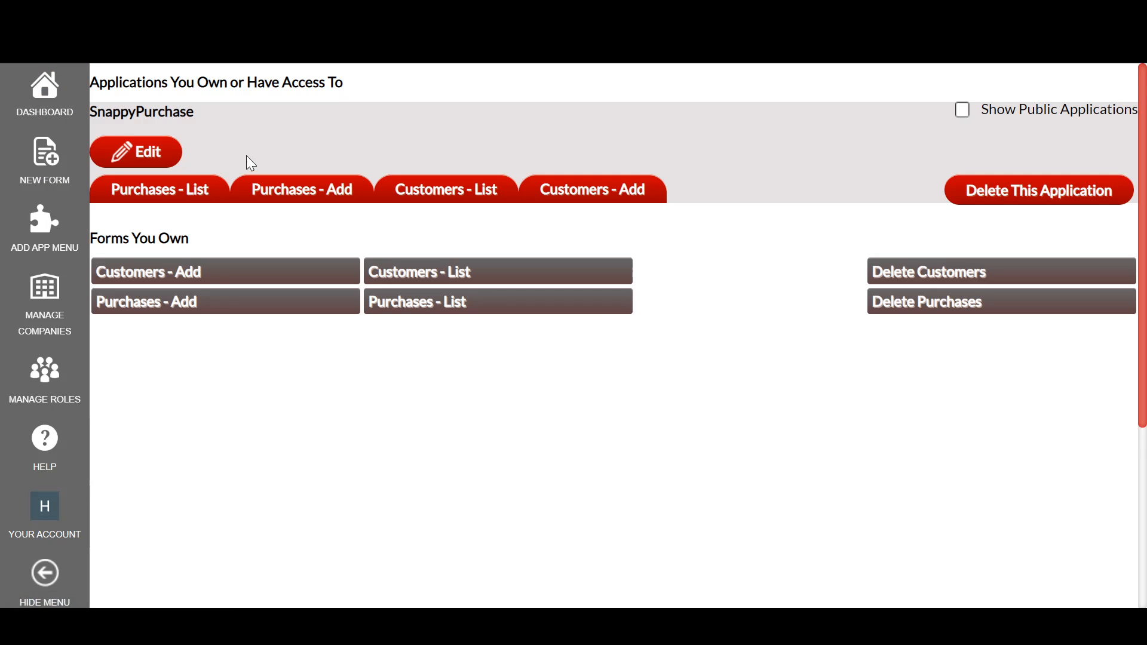
left_click(153, 155)
left_click(220, 187)
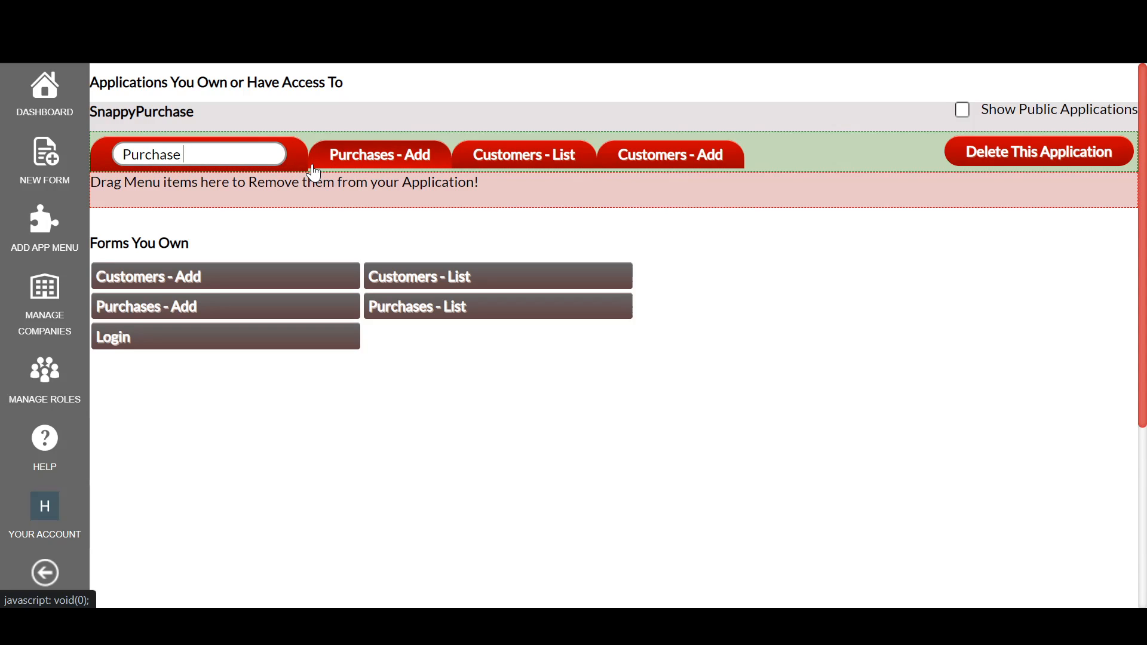
key("Return")
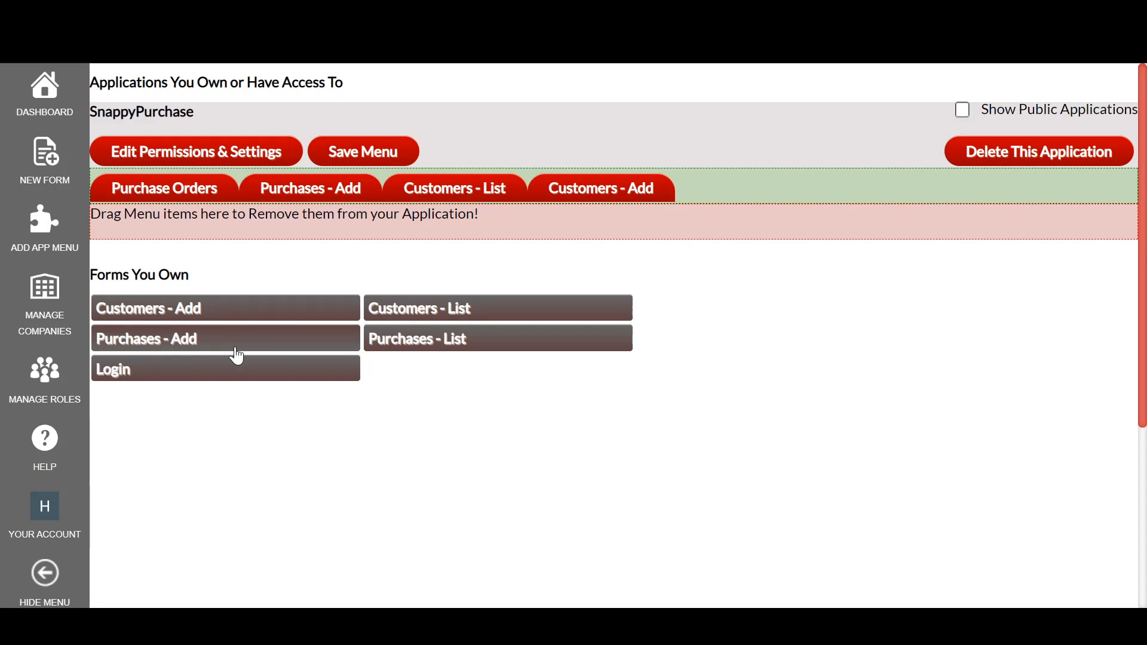
left_click_drag(225, 376, 686, 226)
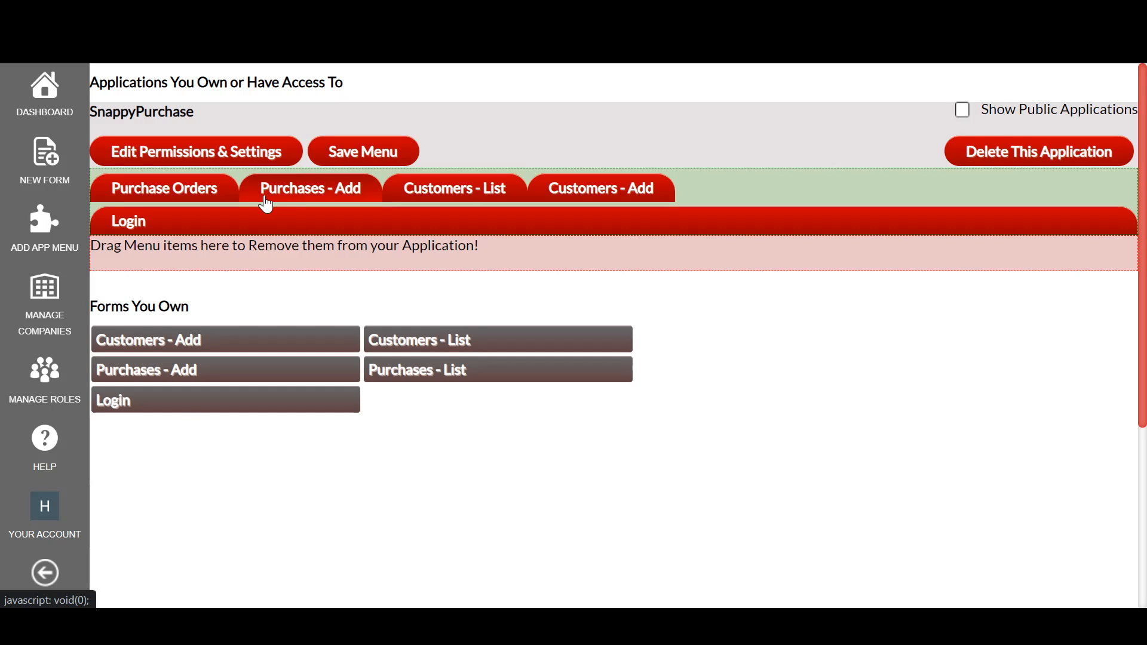
left_click(342, 164)
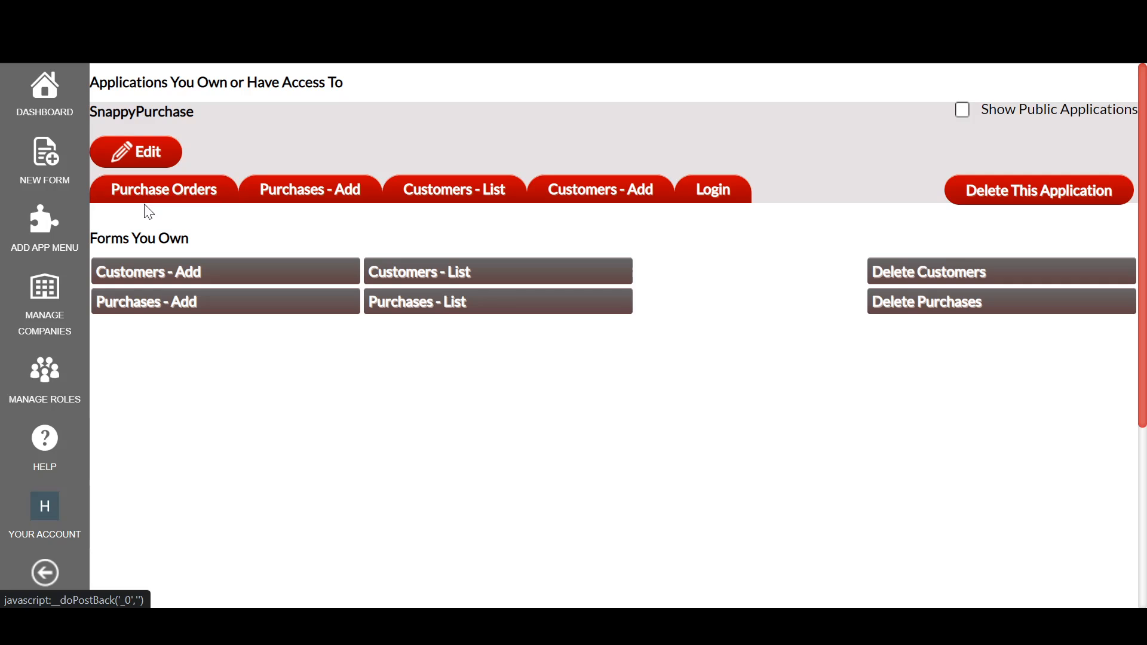
Step: Open Purchase Orders from the SnappyPurchase menu and sign out of the account through the application's sign-out item
left_click(164, 199)
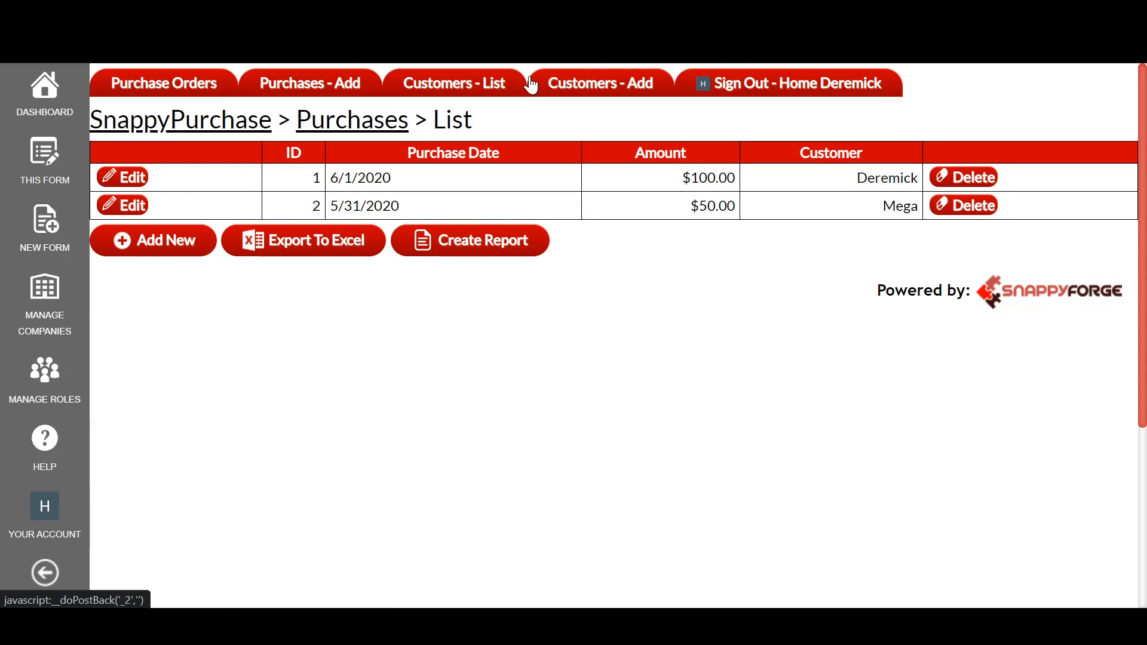
left_click(769, 94)
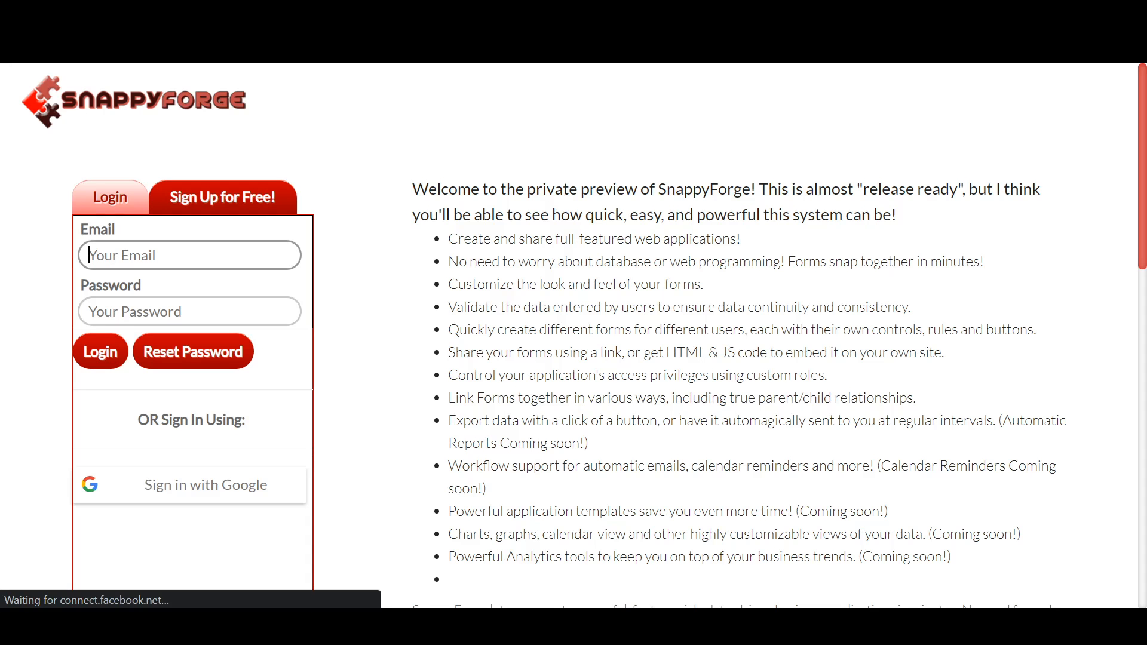